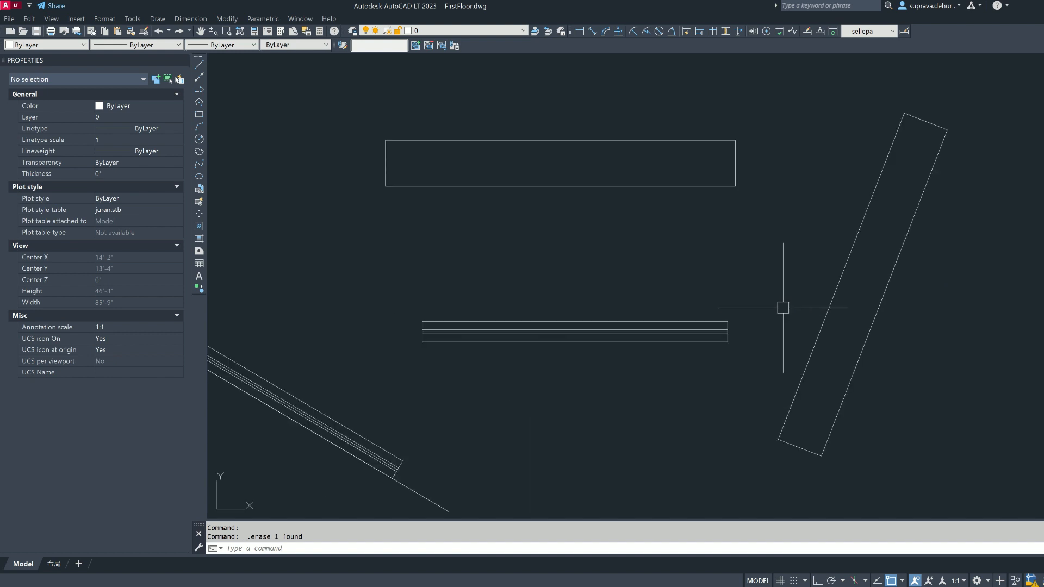
# Stretch the upper plain rectangular block to a length of about 31'-10" and move it up to about Y 21'-8".
pyautogui.scroll(-2, 792, 315)
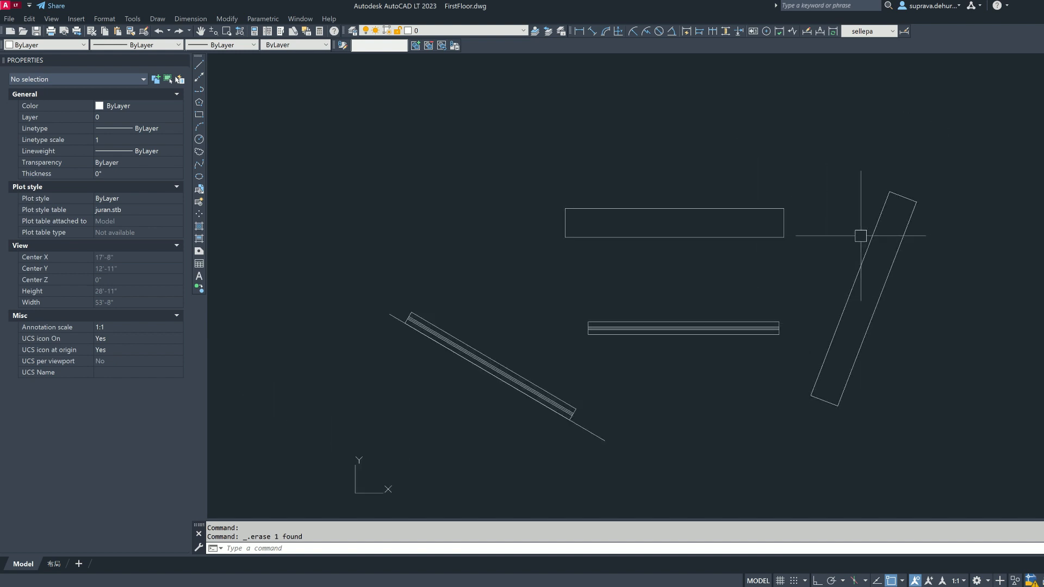
pyautogui.click(634, 236)
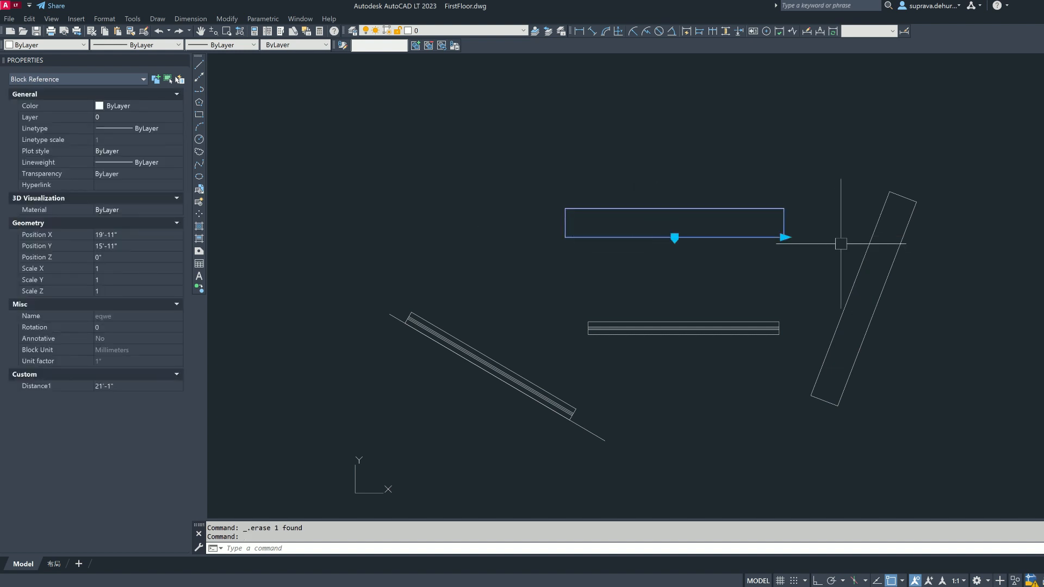
pyautogui.click(784, 237)
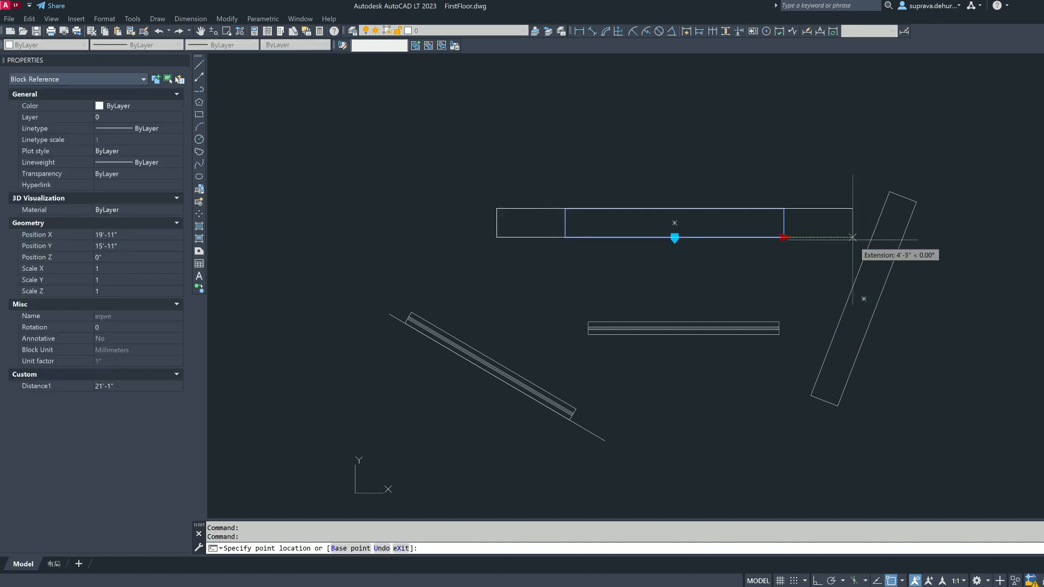
pyautogui.click(863, 237)
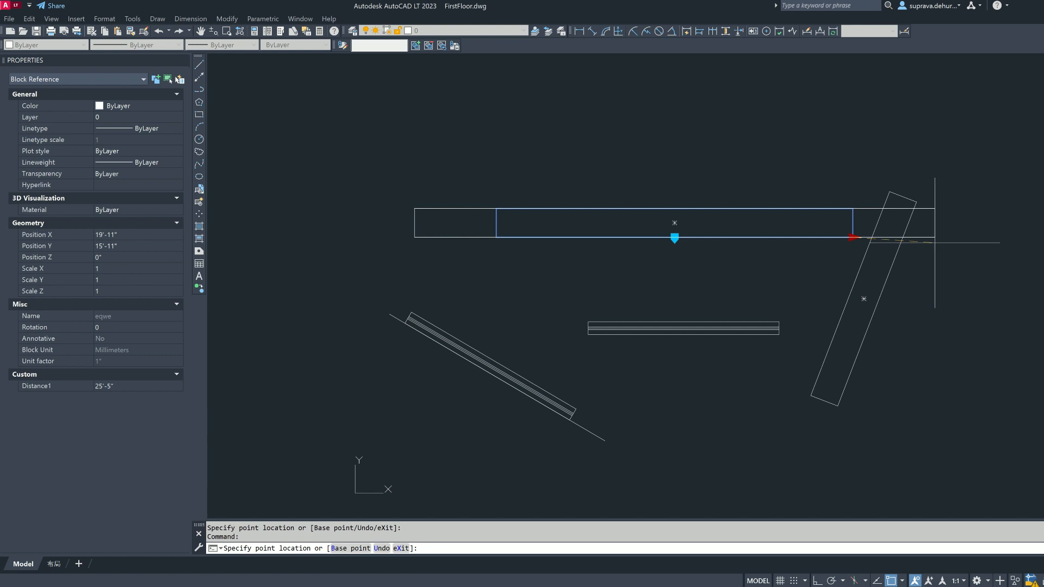
pyautogui.click(957, 239)
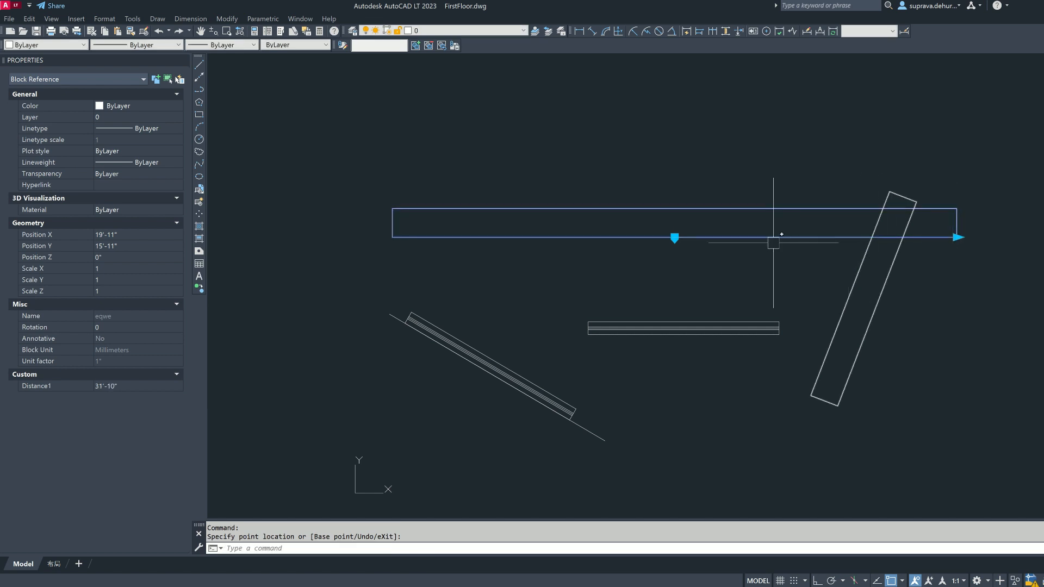
pyautogui.click(675, 237)
pyautogui.click(684, 146)
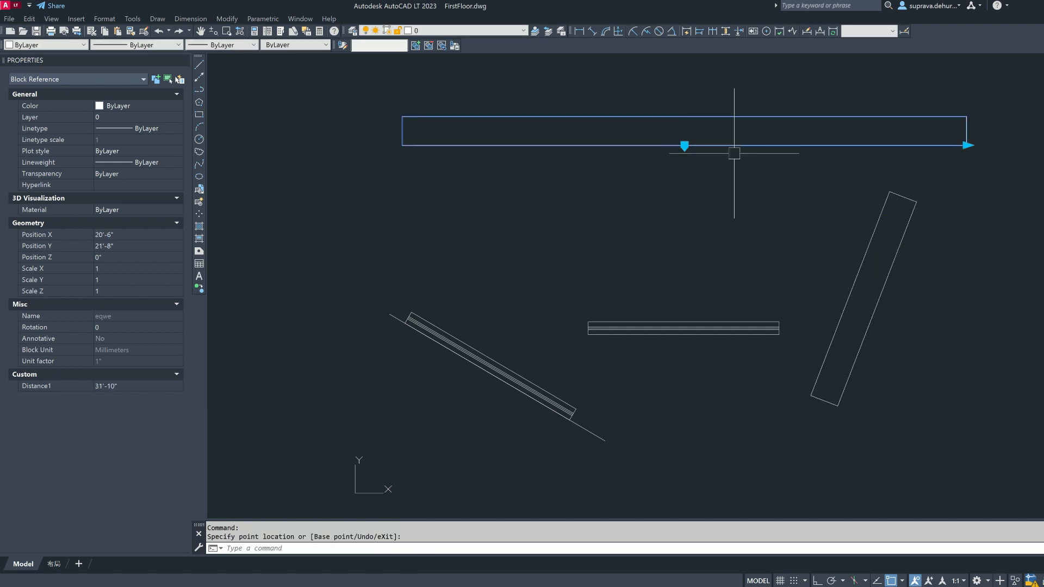
# Lengthen the upper plain rectangular block further to about 35'-6" and deselect it.
pyautogui.click(967, 145)
pyautogui.click(1026, 145)
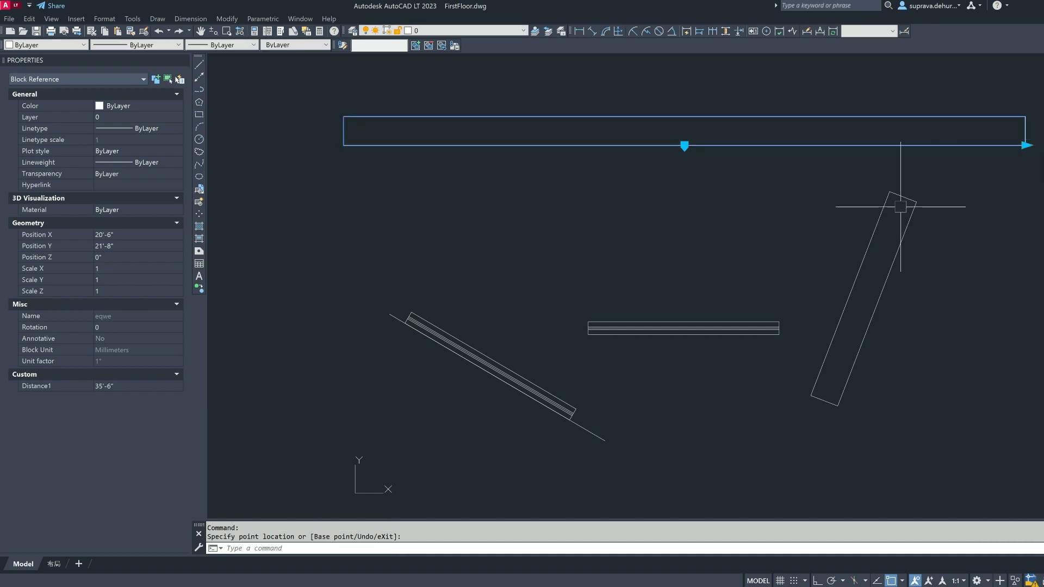
pyautogui.scroll(-2, 935, 197)
pyautogui.scroll(2, 799, 273)
pyautogui.press('Escape')
pyautogui.press('Escape')
pyautogui.write('co')
pyautogui.press('Return')
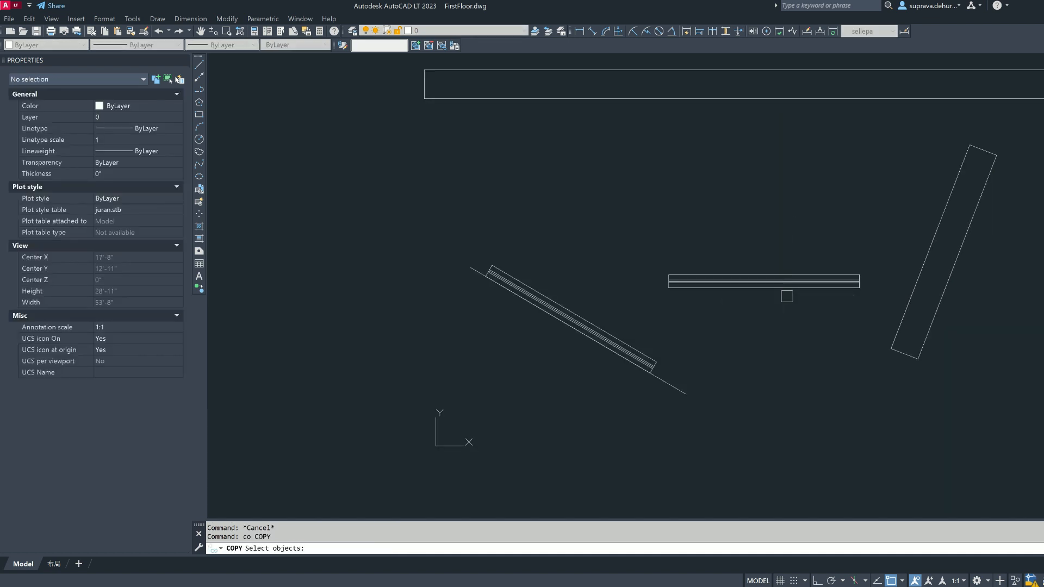
pyautogui.press('Escape')
# Stretch the horizontal window block back and forth, leaving it at a length of about 7'-1".
pyautogui.click(817, 285)
pyautogui.click(860, 287)
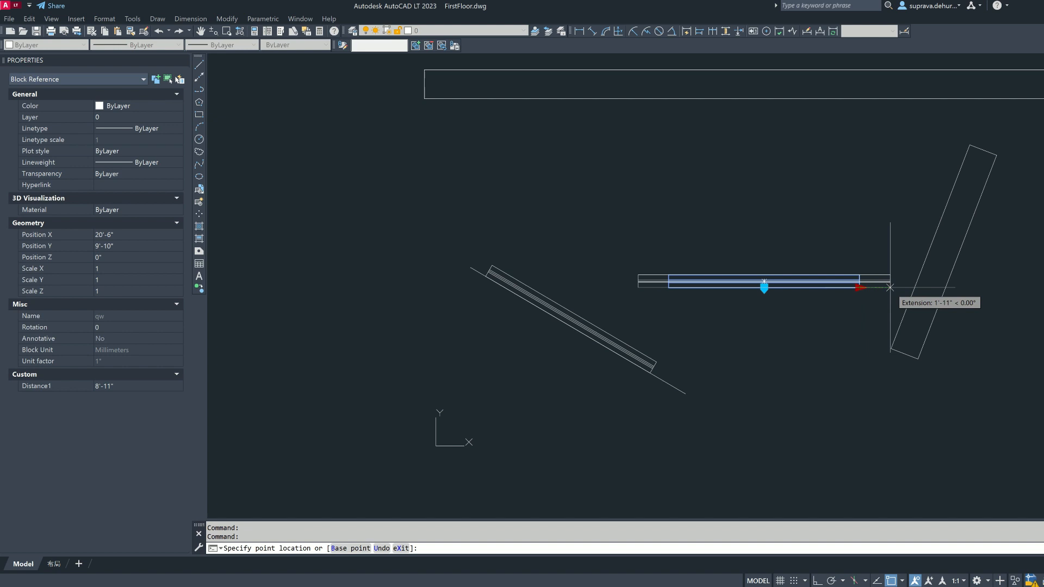
pyautogui.click(890, 286)
pyautogui.press('Escape')
pyautogui.click(876, 287)
pyautogui.click(890, 288)
pyautogui.click(829, 287)
pyautogui.click(830, 287)
pyautogui.click(863, 287)
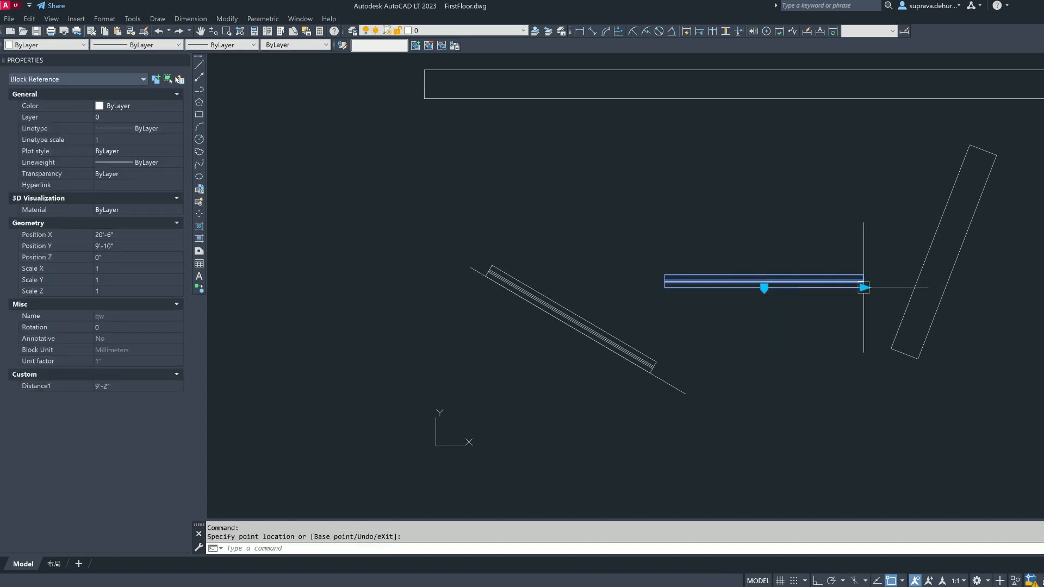
pyautogui.click(863, 287)
pyautogui.click(831, 288)
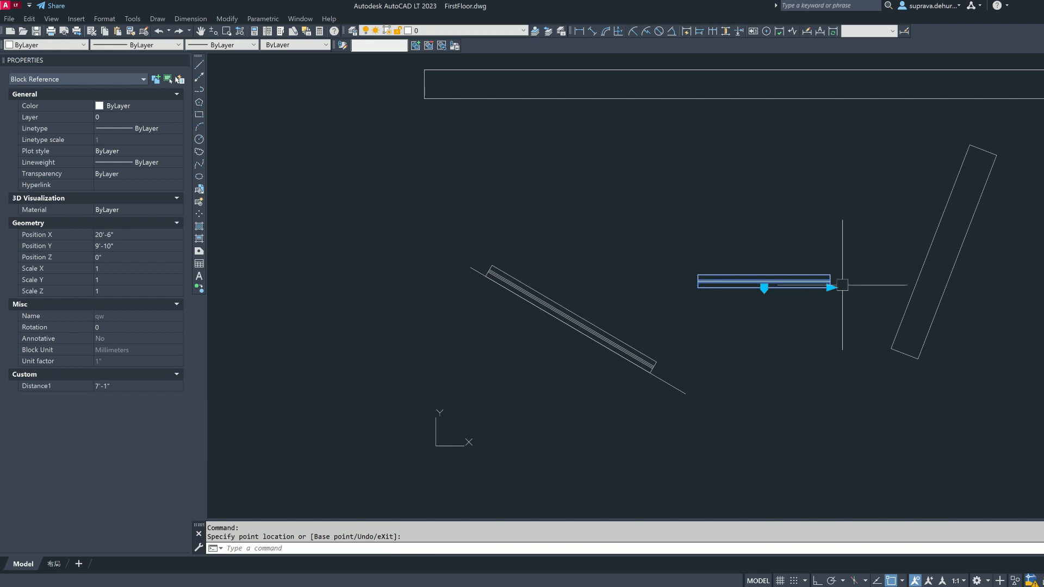
pyautogui.press('Escape')
pyautogui.press('Escape')
# Draw a single line sloping down to the right below the horizontal window block.
pyautogui.write('l')
pyautogui.press('Return')
pyautogui.click(730, 361)
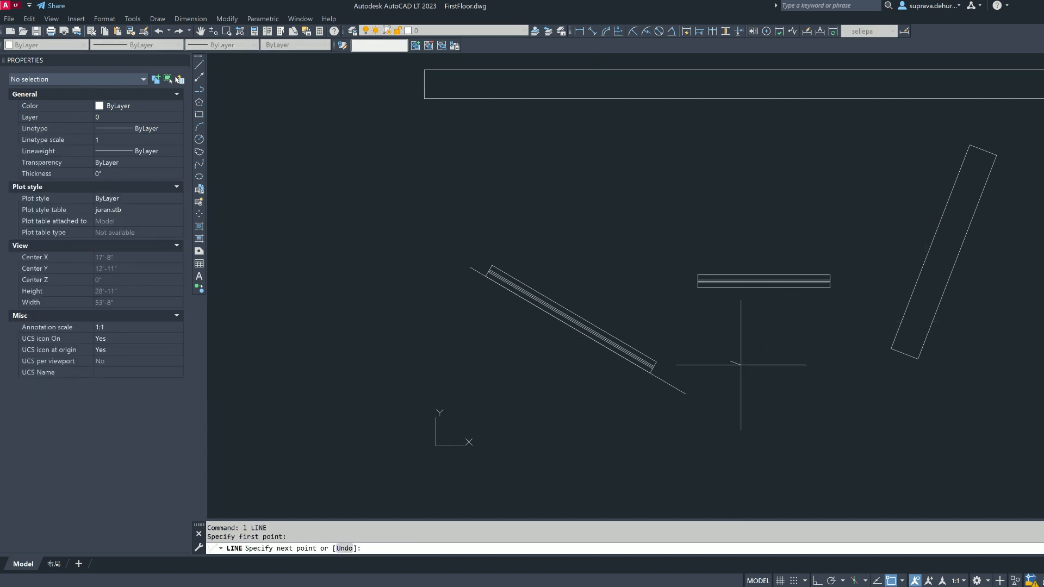
pyautogui.press('Escape')
pyautogui.press('Escape')
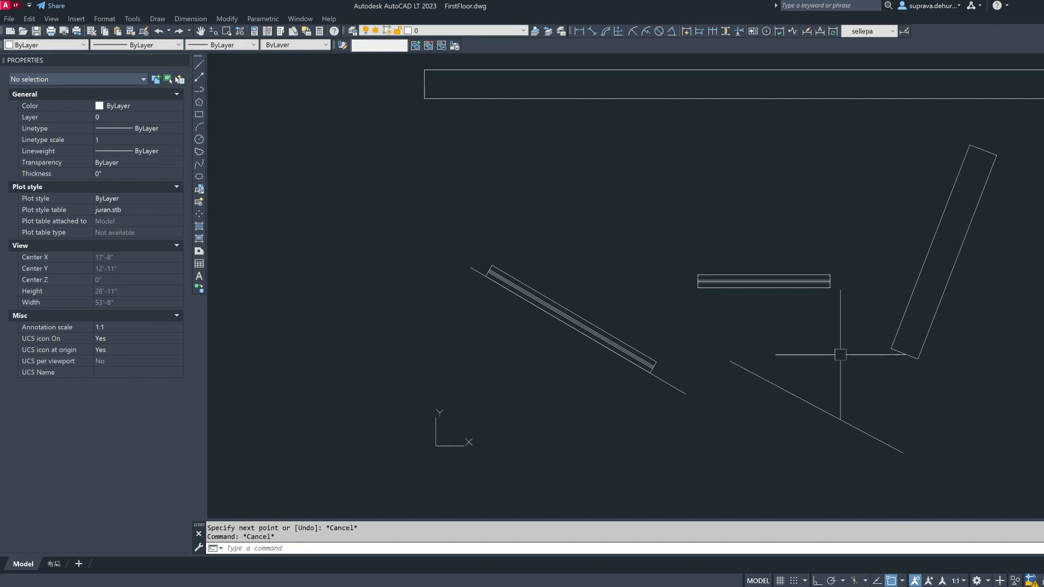
# Move the horizontal window block onto the new sloping line so that it aligns with the line's angle.
pyautogui.click(764, 287)
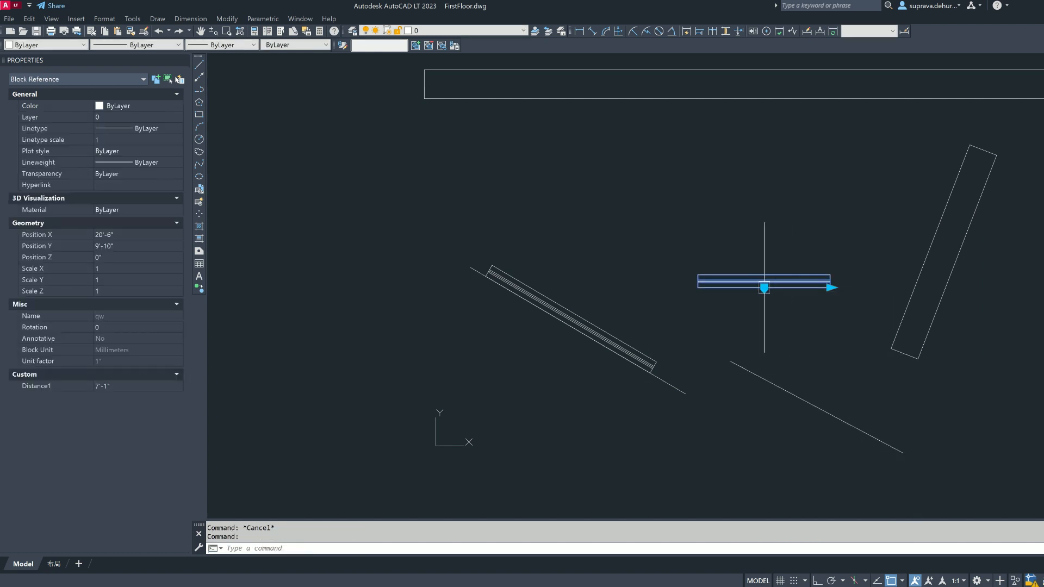
pyautogui.click(764, 286)
pyautogui.click(818, 404)
pyautogui.press('Escape')
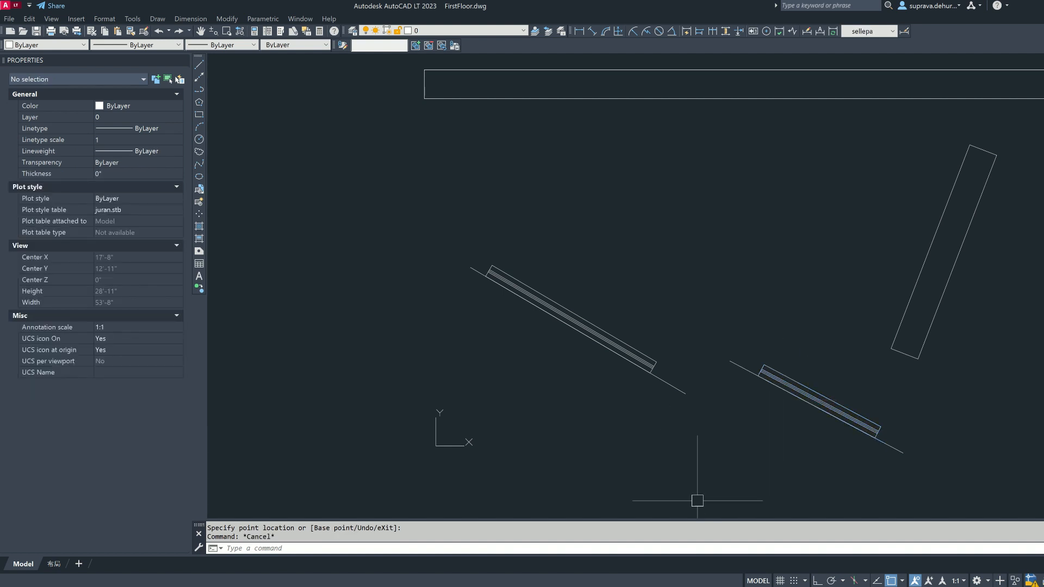
# Draw a second line about 9'-8" long, rising to the right at about 18.5°, below the sloping window block.
pyautogui.write('l')
pyautogui.press('Return')
pyautogui.click(653, 494)
pyautogui.click(800, 445)
pyautogui.press('Escape')
# Move the window block onto the midpoint of the rising line, aligned to it, and delete that line.
pyautogui.click(816, 406)
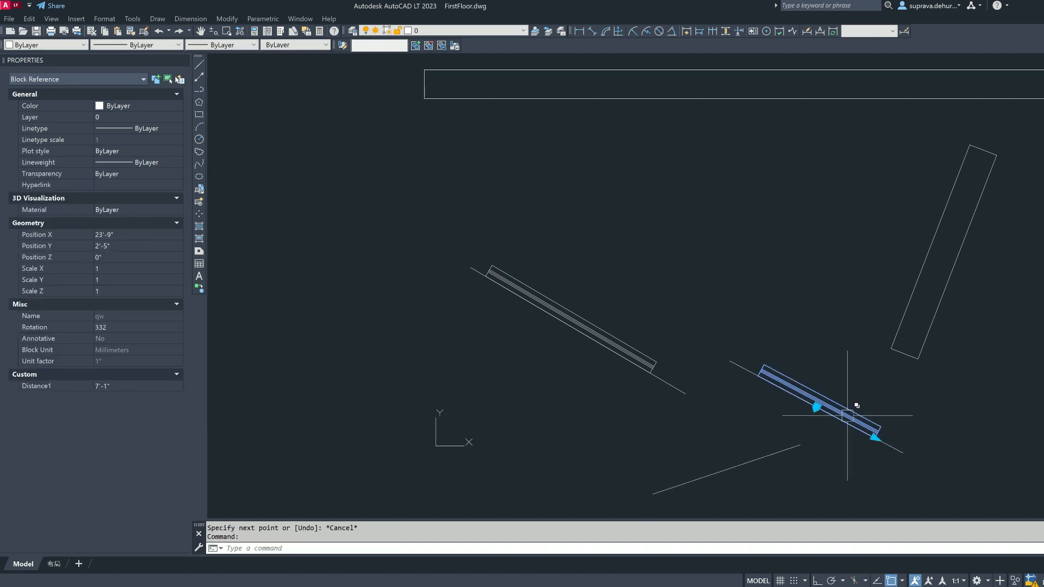
pyautogui.click(817, 406)
pyautogui.click(726, 469)
pyautogui.press('Escape')
pyautogui.click(789, 447)
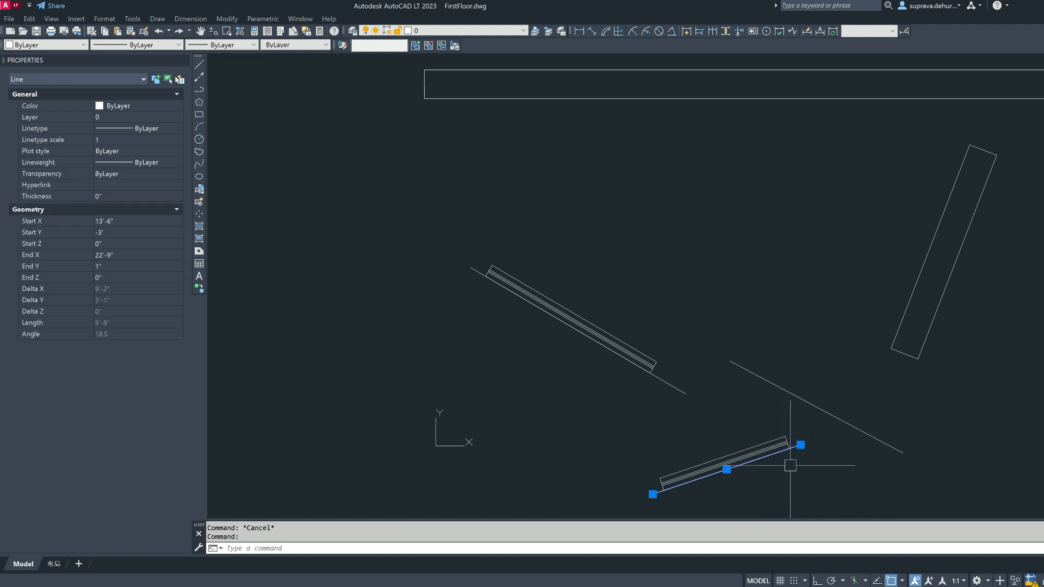
pyautogui.press('Delete')
# Draw a rectangle 10' wide and 10" high in the empty area near the origin.
pyautogui.scroll(-2, 741, 311)
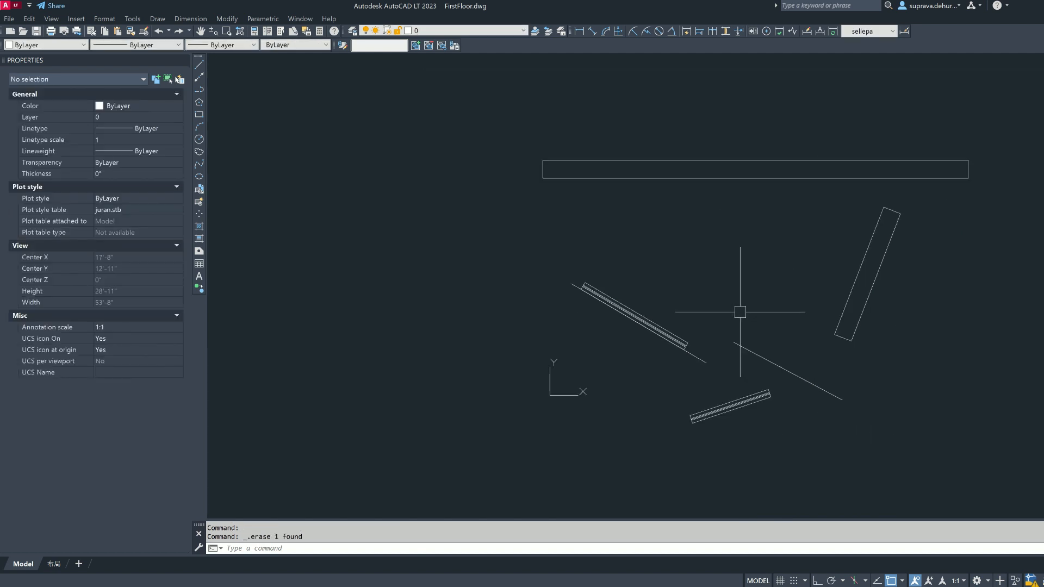
pyautogui.scroll(4, 741, 397)
pyautogui.scroll(-6, 721, 386)
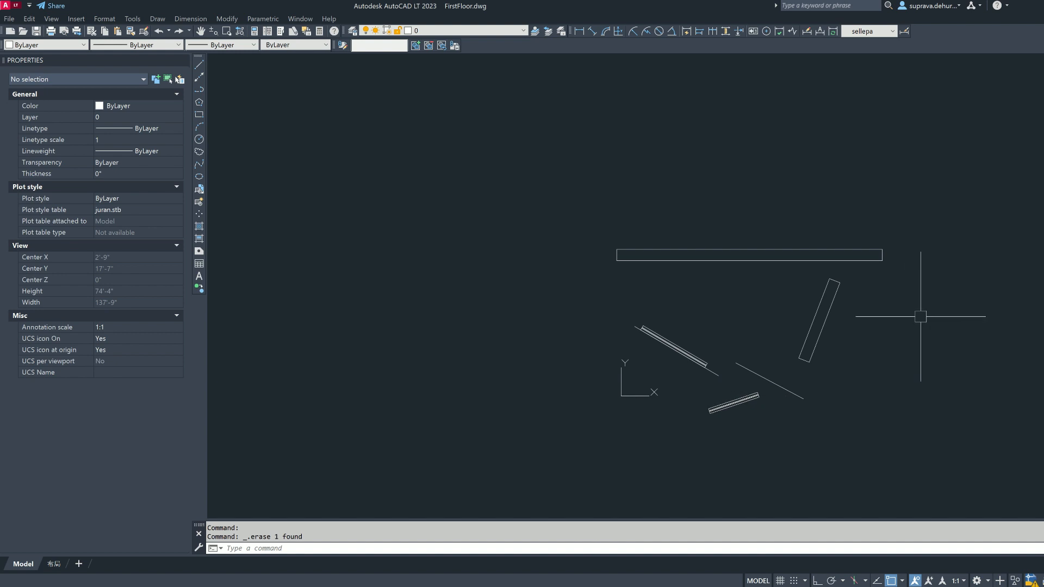
pyautogui.scroll(-5, 517, 288)
pyautogui.scroll(5, 859, 259)
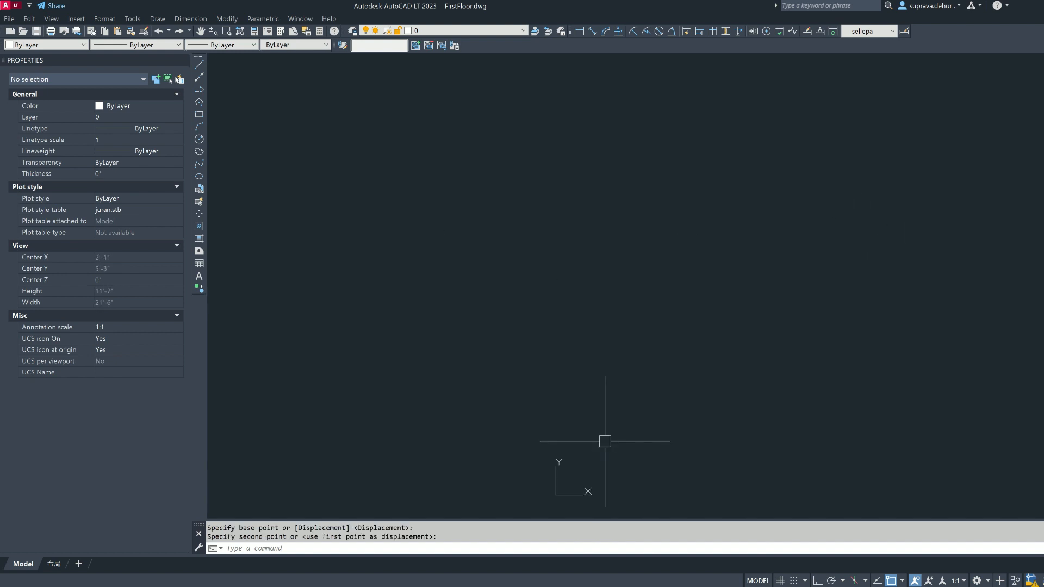
pyautogui.scroll(4, 588, 463)
pyautogui.press('Escape')
pyautogui.write('rec')
pyautogui.press('Return')
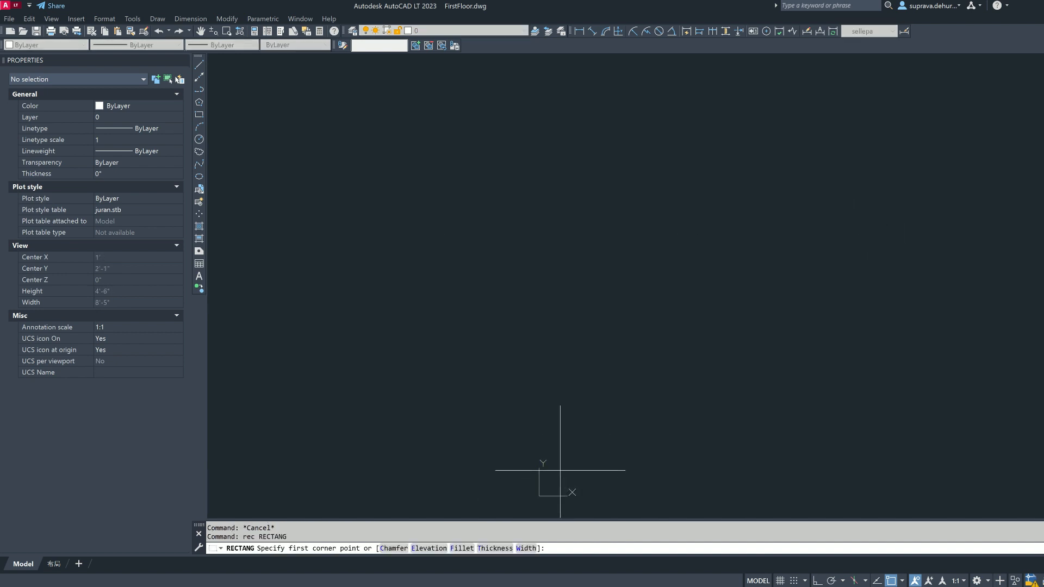
pyautogui.click(560, 470)
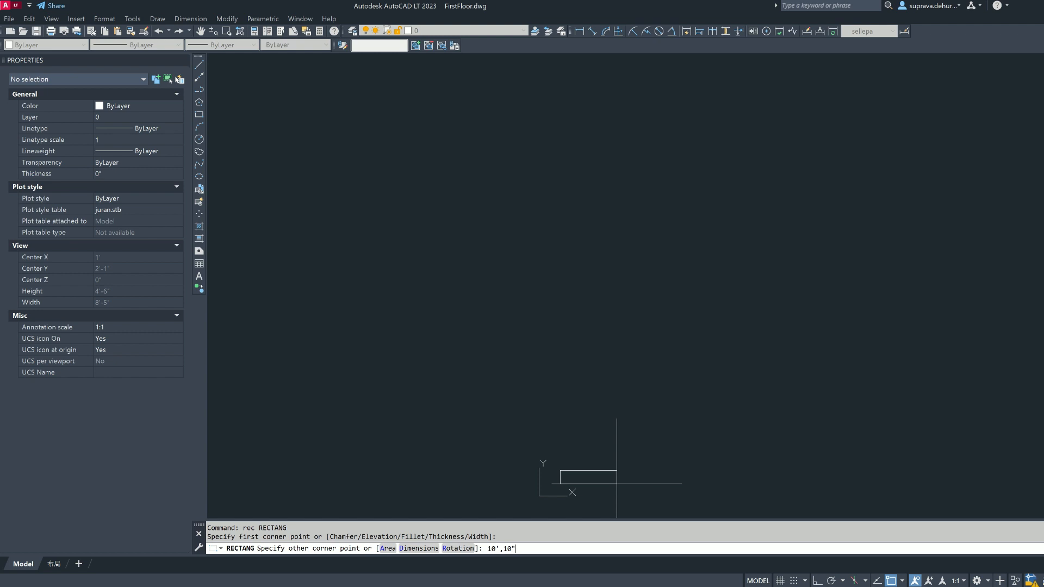
pyautogui.write('10\',10"')
pyautogui.press('Return')
# Draw a horizontal centre line inside the rectangle between the midpoints of its two short sides.
pyautogui.scroll(-3, 616, 483)
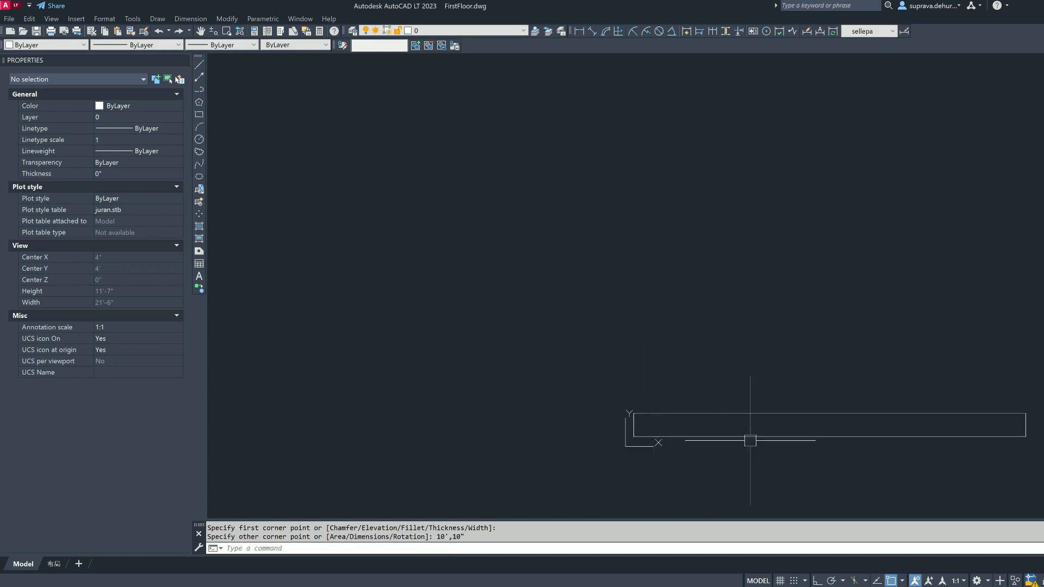
pyautogui.press('Escape')
pyautogui.write('l')
pyautogui.press('Return')
pyautogui.click(519, 403)
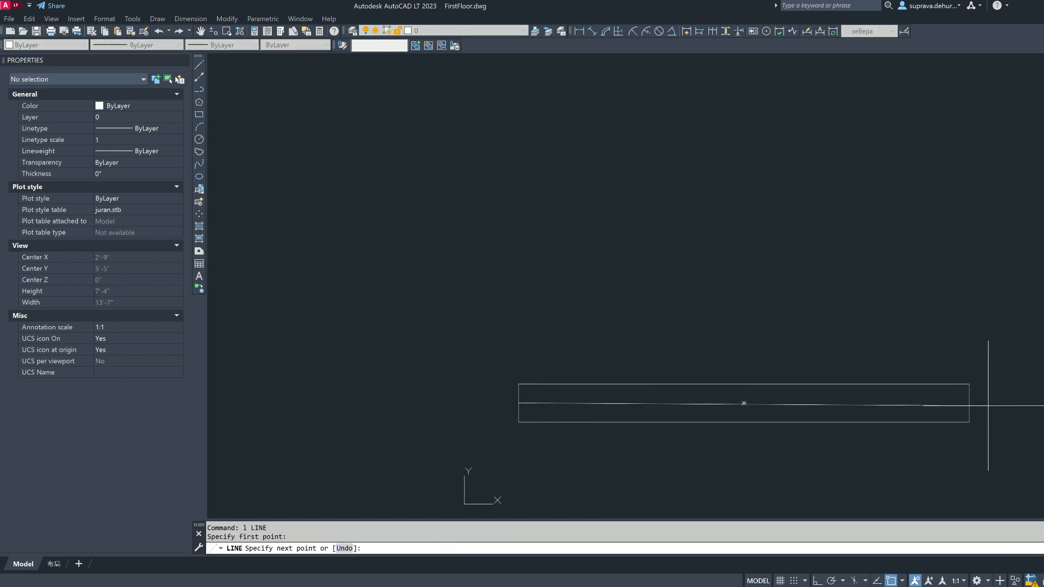
pyautogui.click(970, 403)
pyautogui.press('Escape')
# Copy the rectangle's centre line a short distance above itself.
pyautogui.write('co')
pyautogui.press('Return')
pyautogui.scroll(4, 589, 401)
pyautogui.click(544, 410)
pyautogui.press('Return')
pyautogui.click(408, 409)
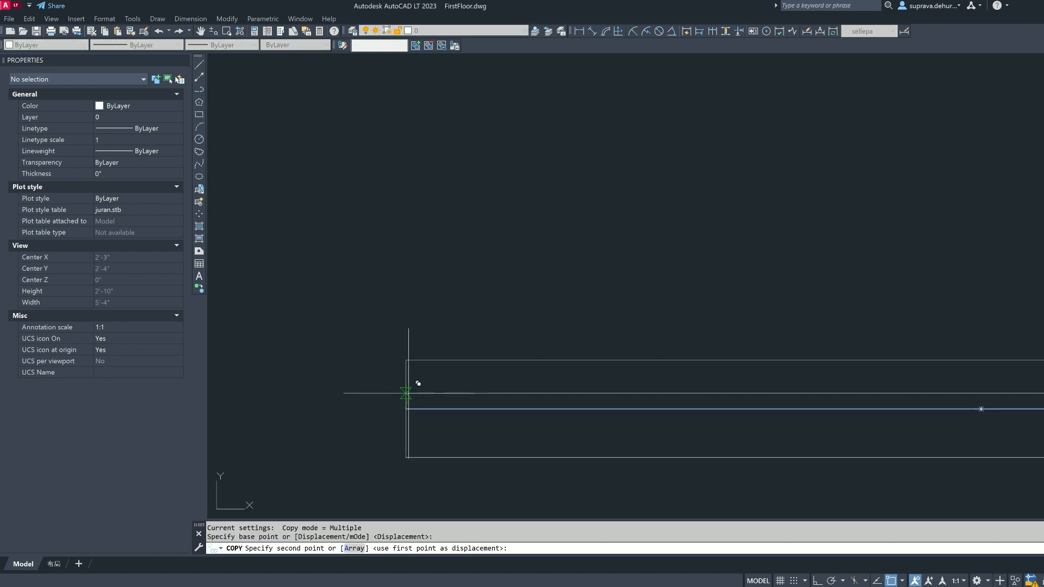
pyautogui.click(409, 392)
pyautogui.press('Escape')
pyautogui.press('Escape')
pyautogui.write('c')
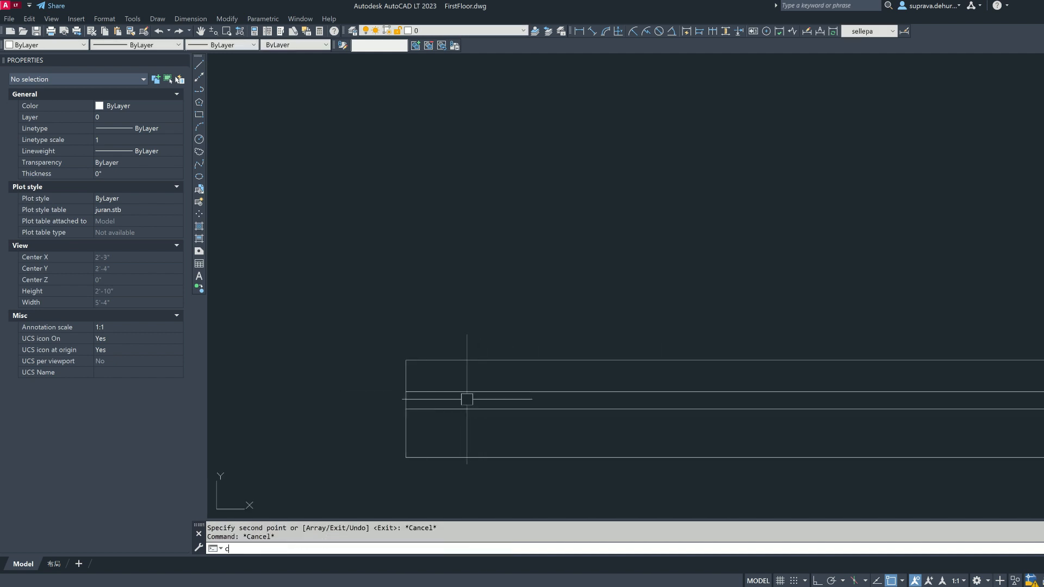
pyautogui.write('o')
pyautogui.press('Return')
pyautogui.click(445, 391)
pyautogui.press('Return')
pyautogui.click(409, 409)
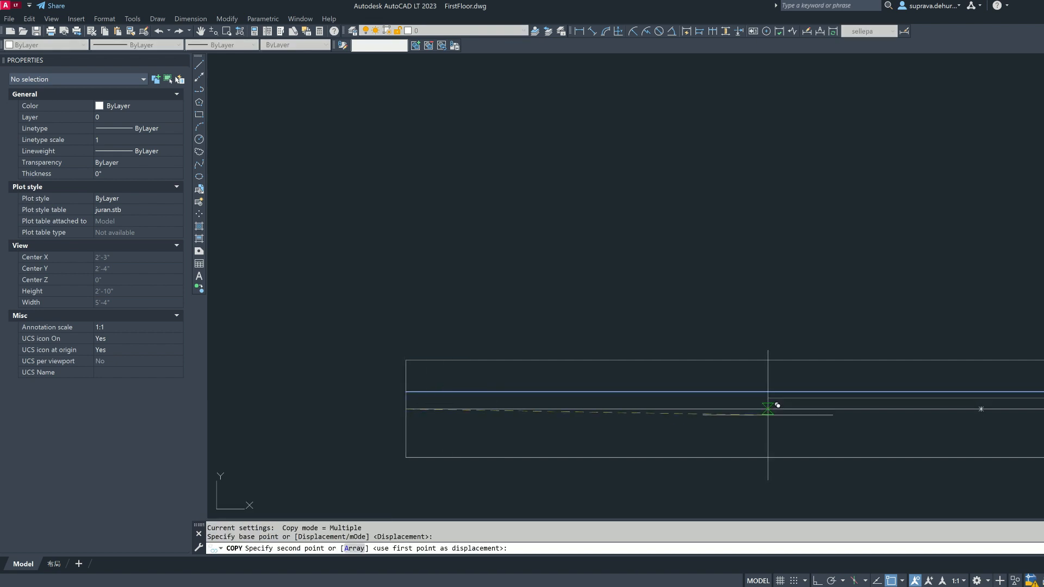
pyautogui.press('Escape')
pyautogui.press('Escape')
# Mirror the copied upper line about the rectangle's centre line with Ortho on, keeping the original.
pyautogui.press('Return')
pyautogui.click(620, 392)
pyautogui.press('Return')
pyautogui.click(409, 409)
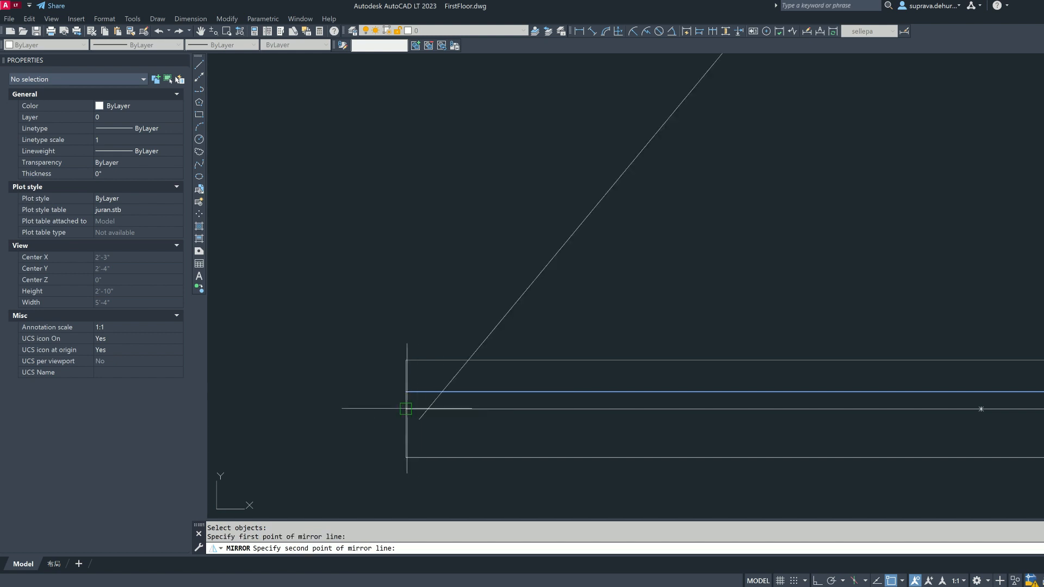
pyautogui.press('F8')
pyautogui.click(869, 409)
pyautogui.press('Return')
pyautogui.scroll(-10, 478, 323)
pyautogui.press('Escape')
pyautogui.press('Escape')
# Examine the finished window outline and the sample window blocks beside it.
pyautogui.scroll(2, 478, 323)
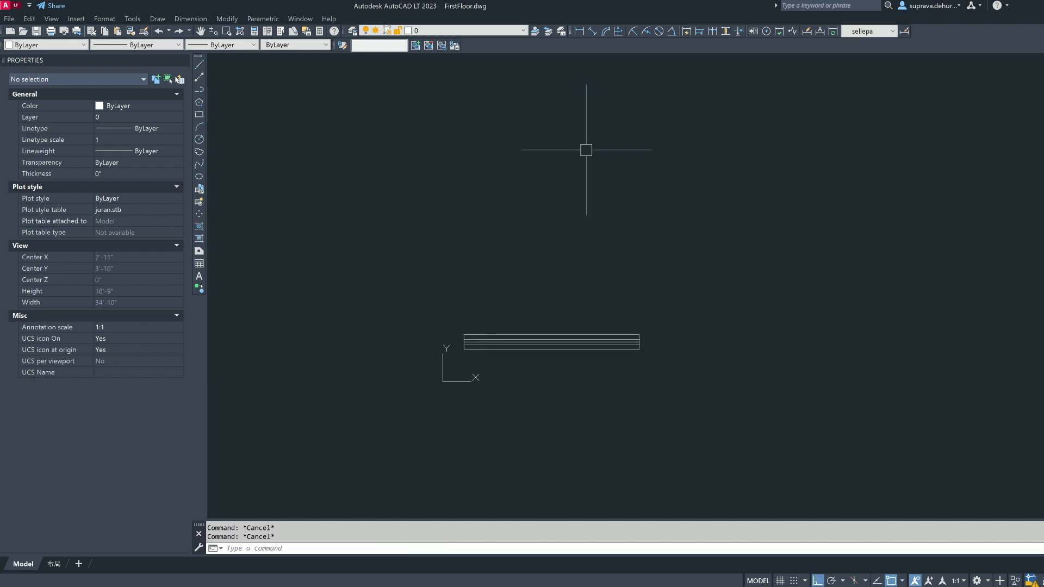
pyautogui.scroll(2, 625, 337)
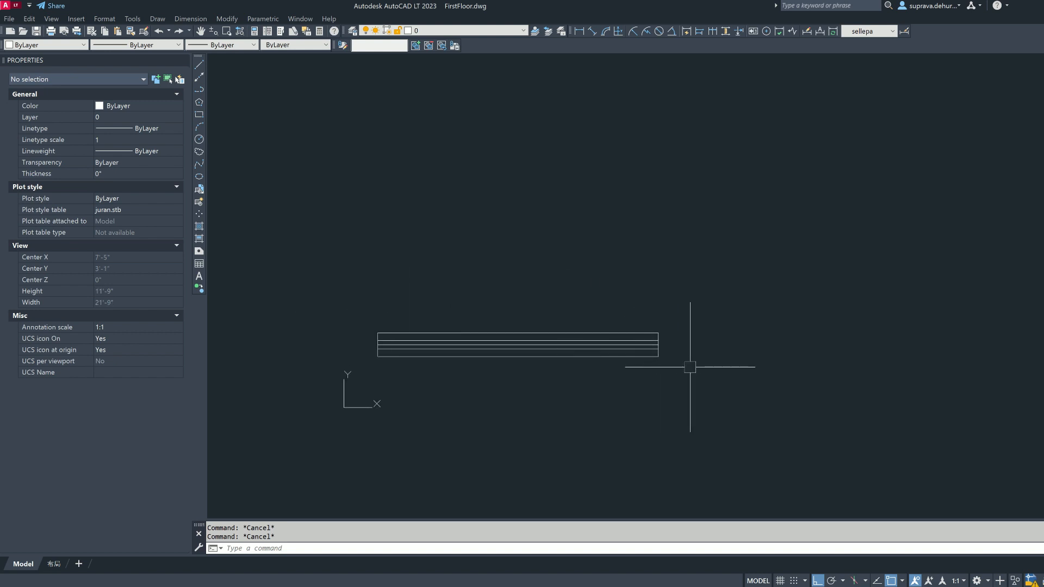
pyautogui.scroll(-10, 682, 390)
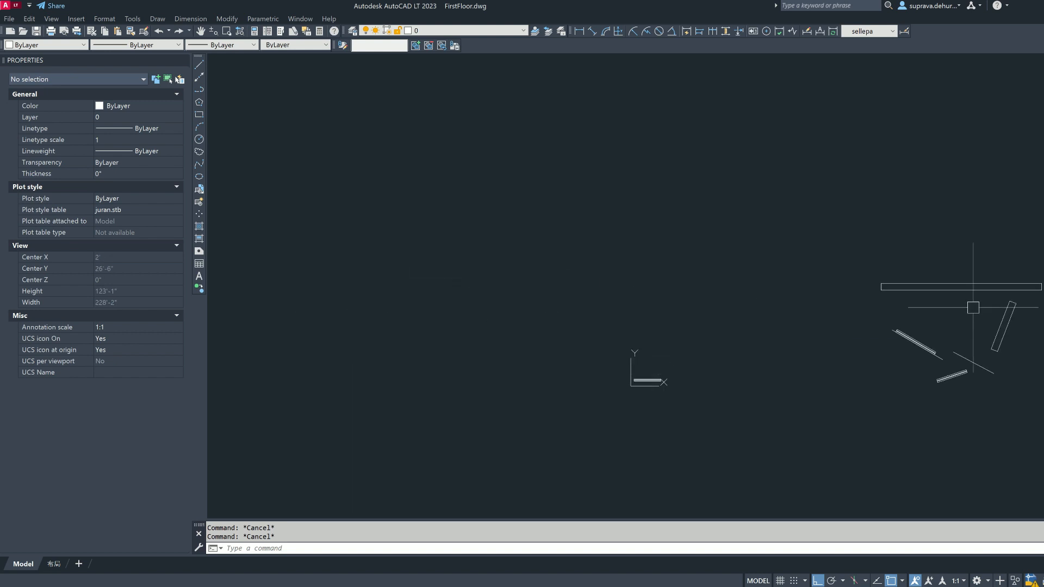
pyautogui.scroll(4, 1003, 322)
pyautogui.scroll(-4, 881, 435)
pyautogui.scroll(5, 589, 442)
pyautogui.scroll(3, 761, 368)
pyautogui.scroll(1, 780, 362)
pyautogui.scroll(1, 653, 372)
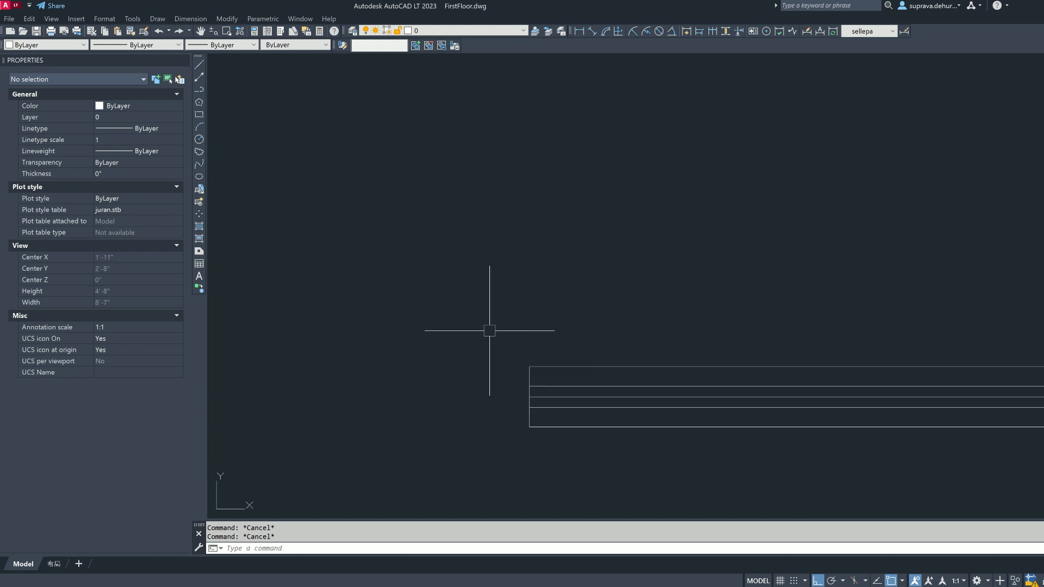
# Start a block definition from the window's rectangle and inner lines, with its base point at the midpoint of the lower long edge.
pyautogui.click(496, 327)
pyautogui.scroll(-2, 557, 374)
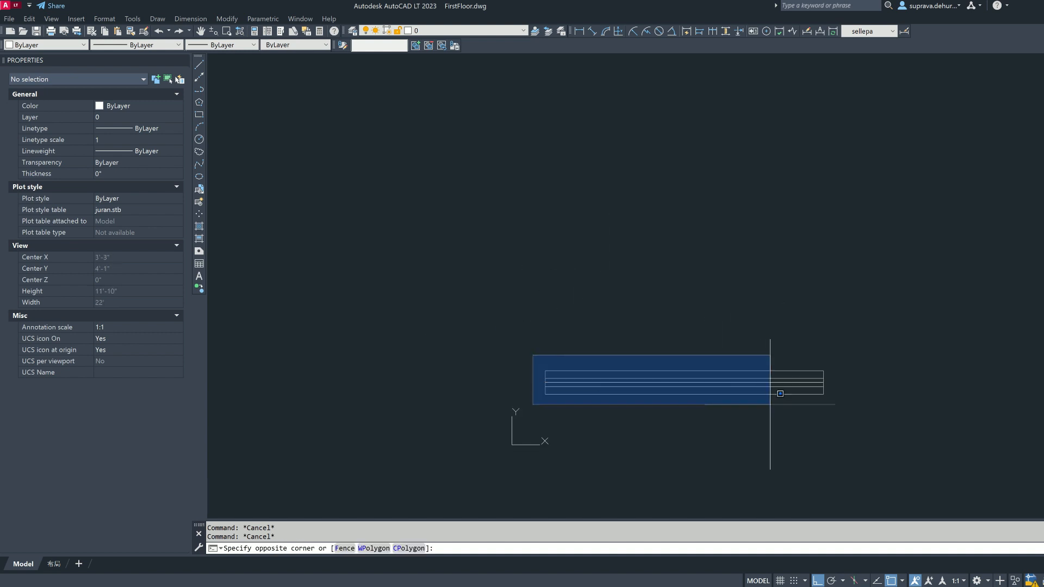
pyautogui.click(886, 396)
pyautogui.write('b')
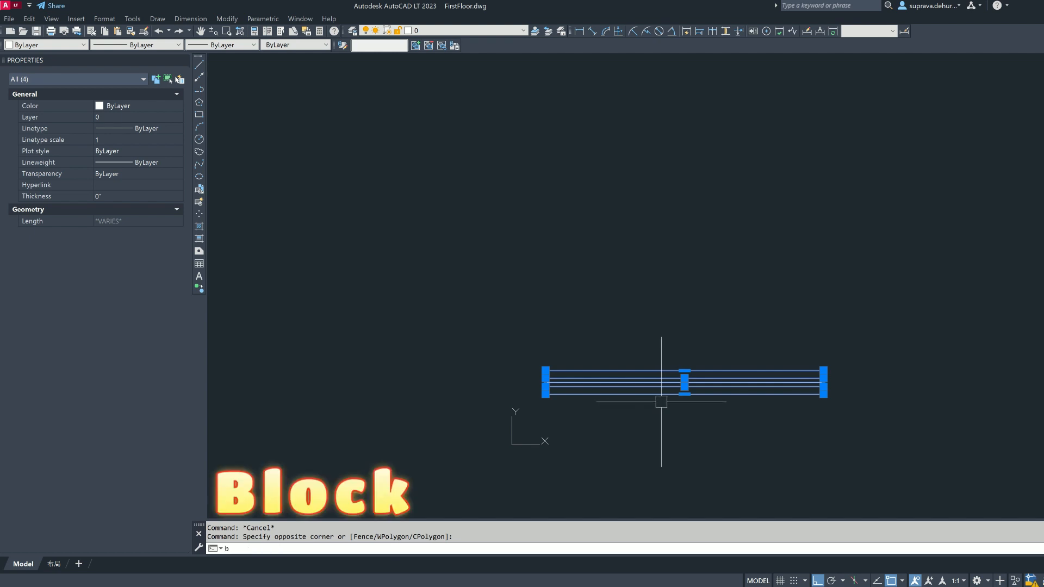
pyautogui.write('lock')
pyautogui.press('Return')
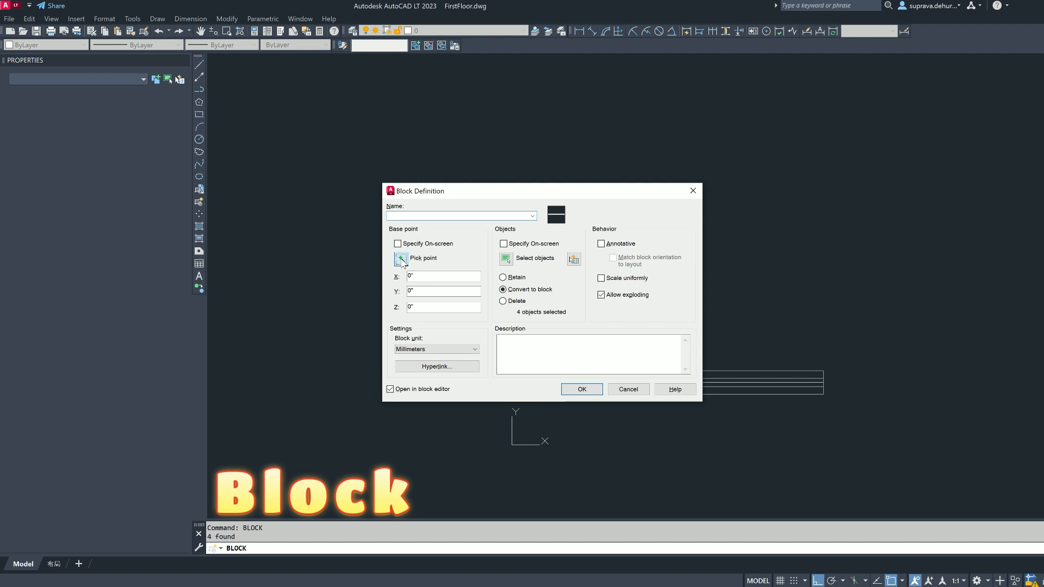
pyautogui.click(401, 260)
pyautogui.scroll(4, 691, 410)
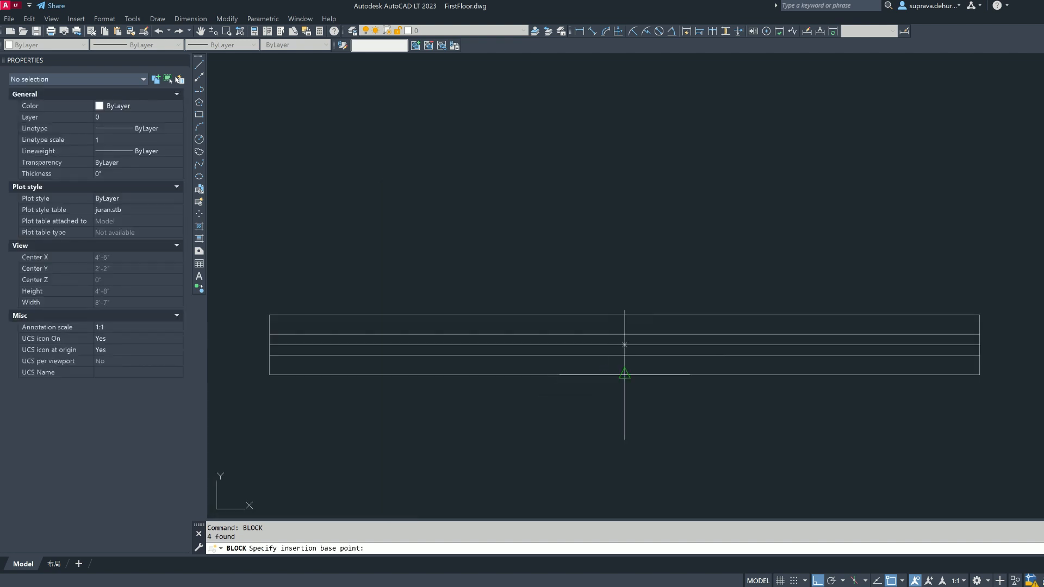
pyautogui.click(624, 375)
# Reselect all the window objects, name the block dynamic window and create it, opening it in the block editor.
pyautogui.click(506, 259)
pyautogui.click(250, 297)
pyautogui.click(996, 417)
pyautogui.press('Return')
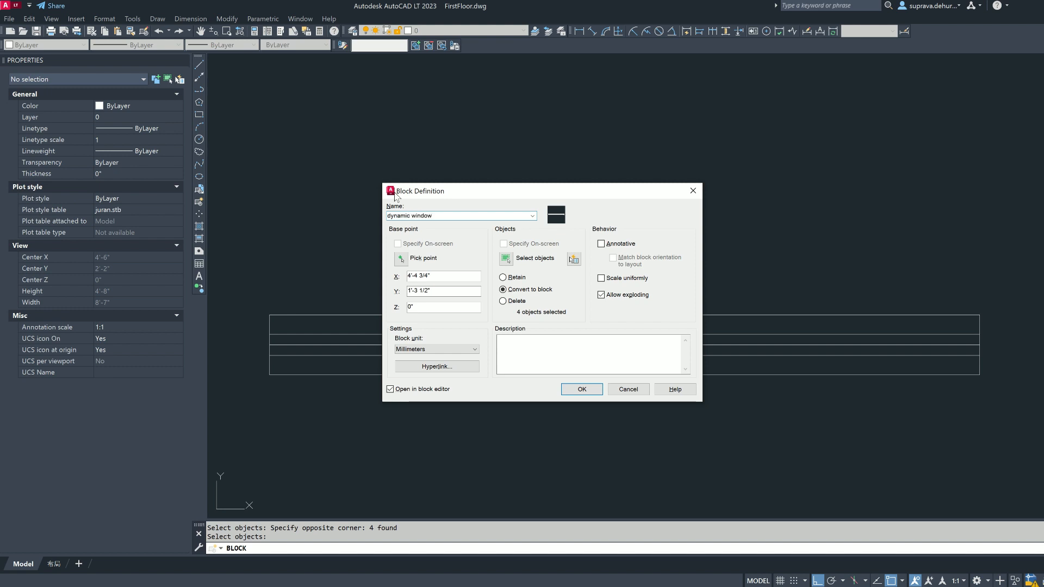
pyautogui.click(582, 389)
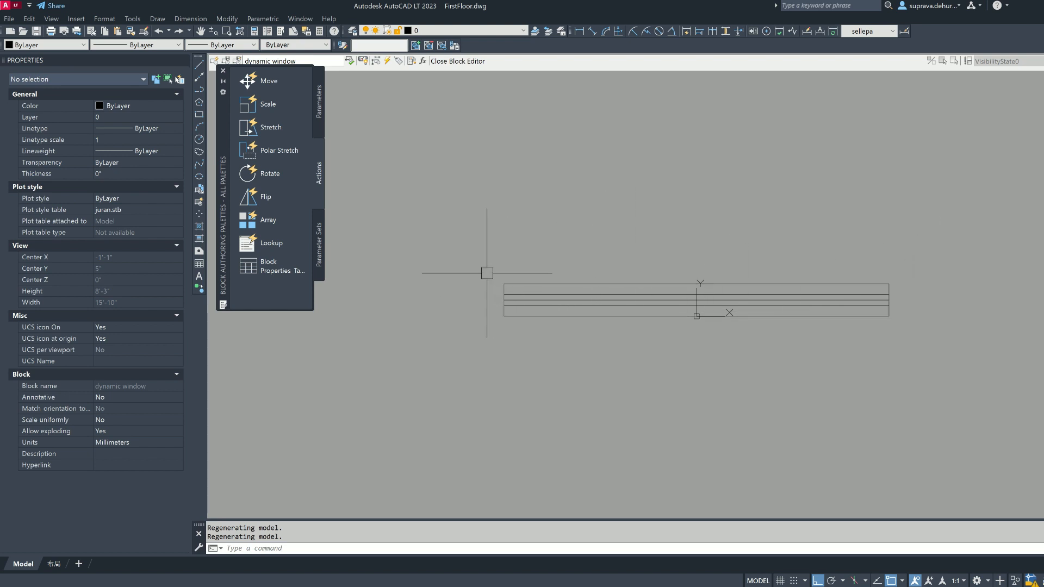
# Add a linear parameter from the window's lower-left corner to its lower-right corner, with the label below the outline.
pyautogui.click(319, 114)
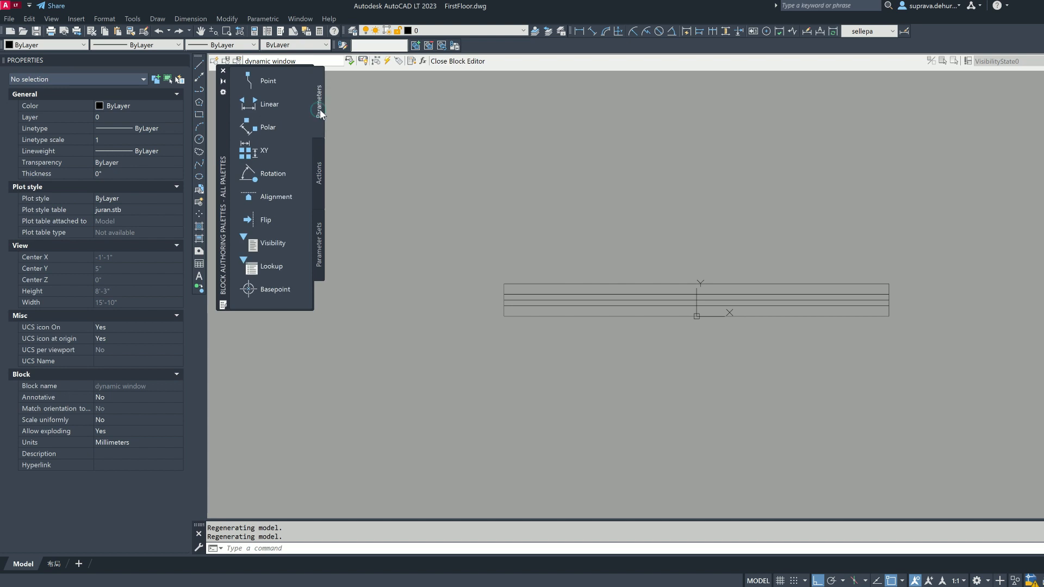
pyautogui.click(273, 106)
pyautogui.click(504, 316)
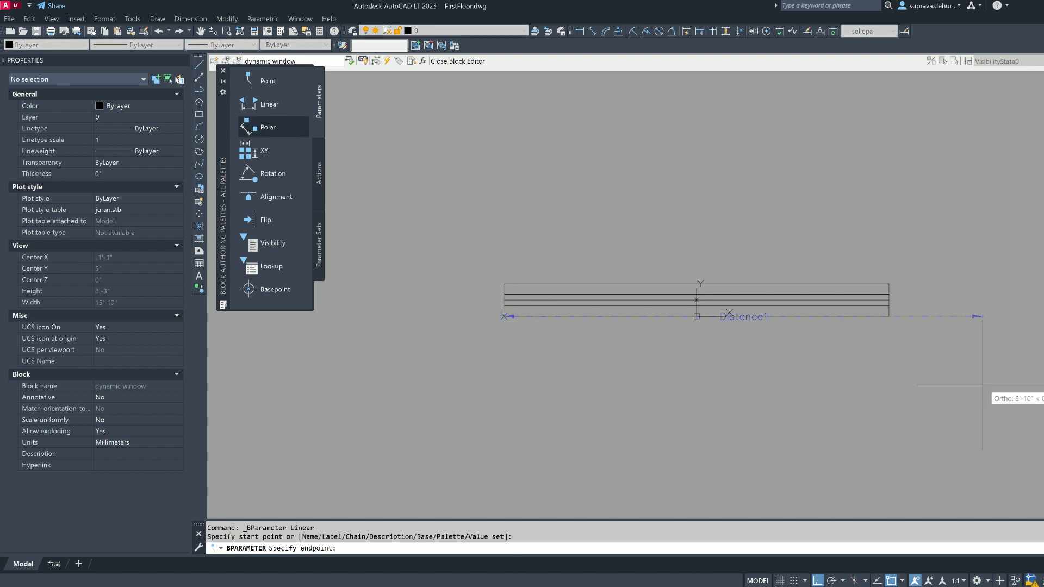
pyautogui.click(889, 316)
pyautogui.click(874, 374)
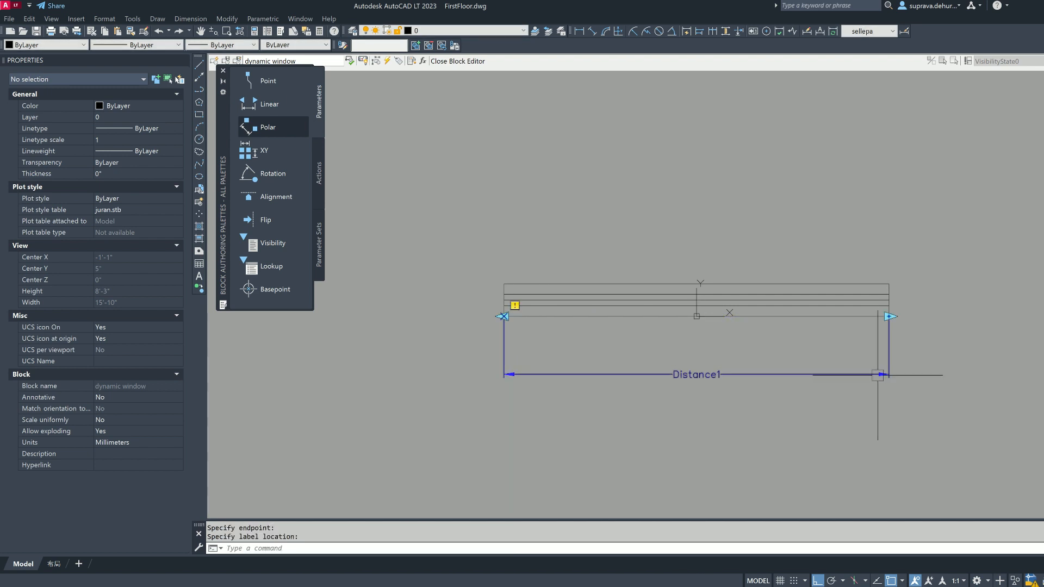
# Add a perpendicular alignment parameter at the midpoint of the window's lower edge, directed along that edge.
pyautogui.click(271, 197)
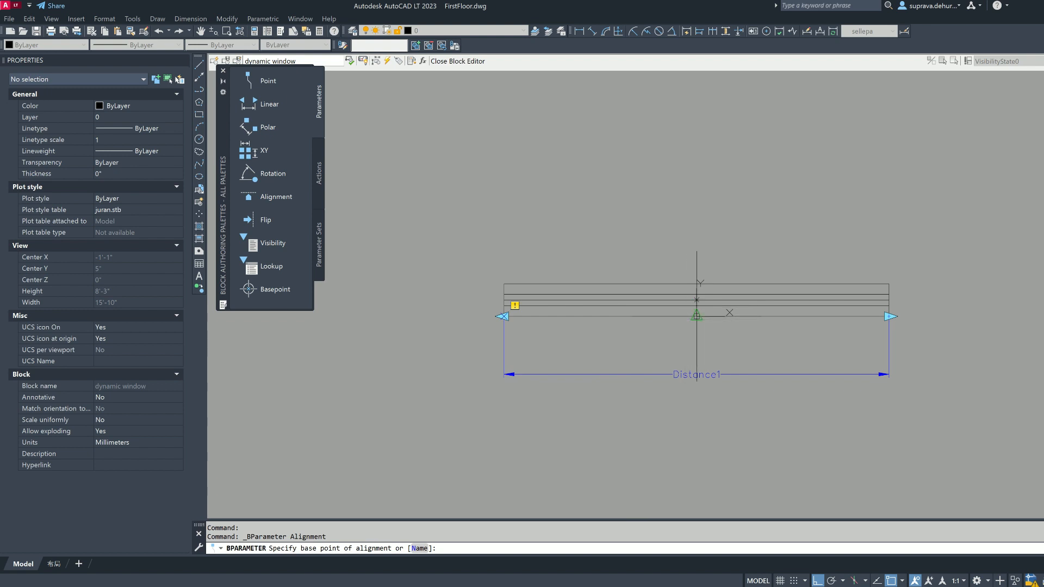
pyautogui.click(696, 316)
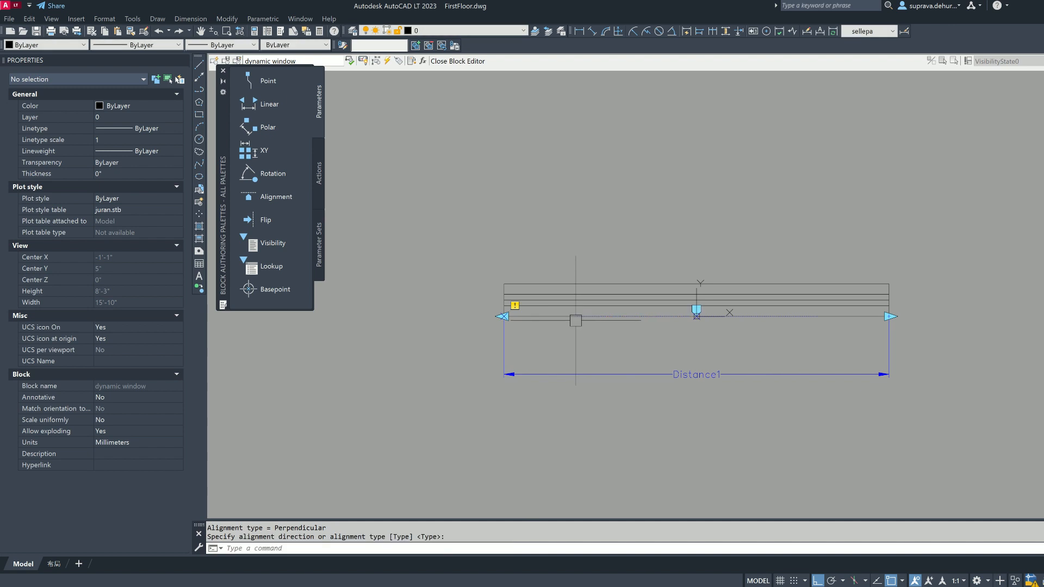
pyautogui.scroll(5, 753, 310)
pyautogui.click(529, 335)
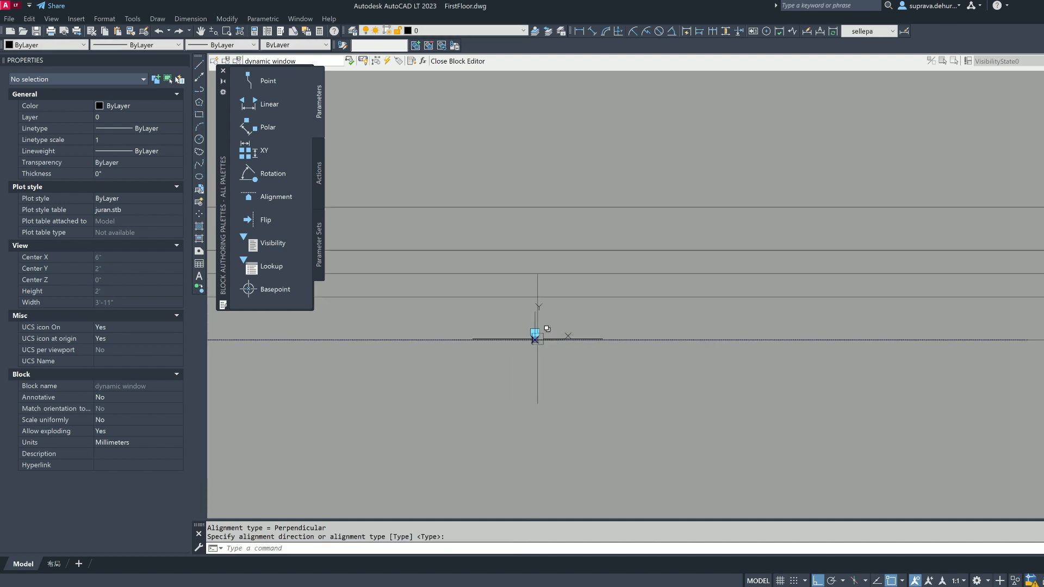
pyautogui.scroll(-5, 694, 369)
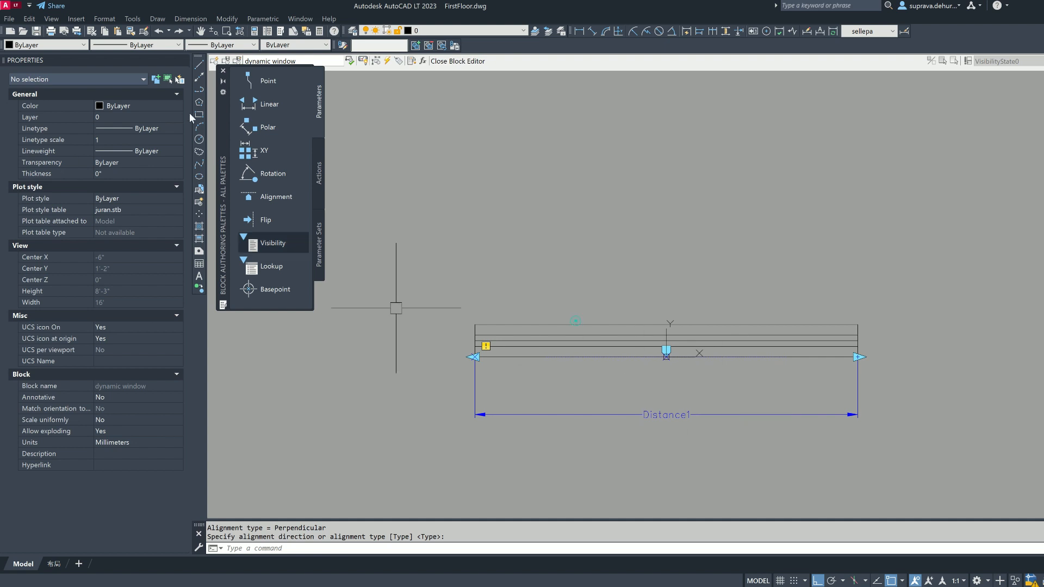
# Add a stretch action to the linear parameter's right end point, framing the window's right half and including all window objects.
pyautogui.click(319, 173)
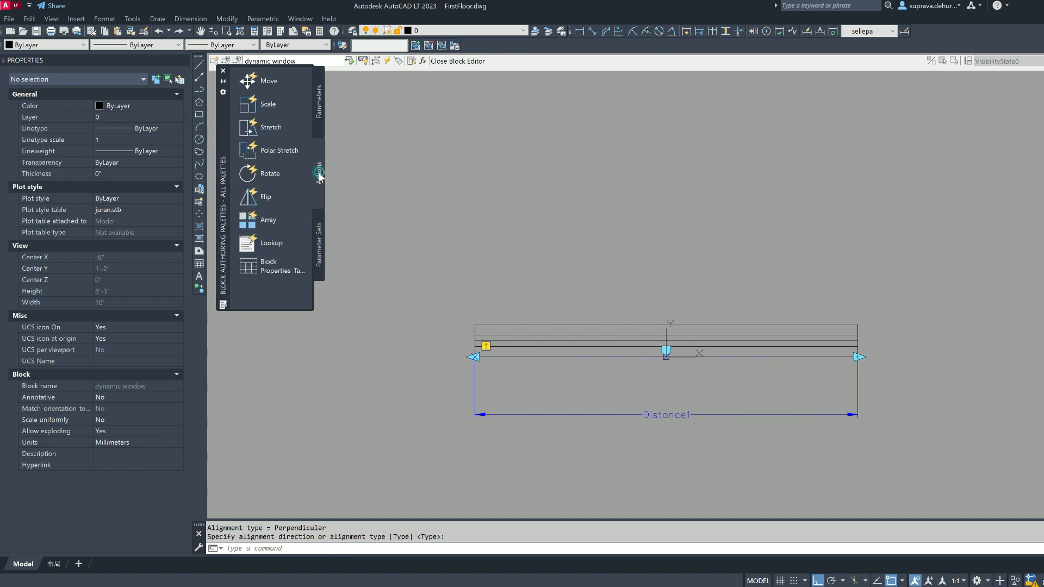
pyautogui.click(269, 126)
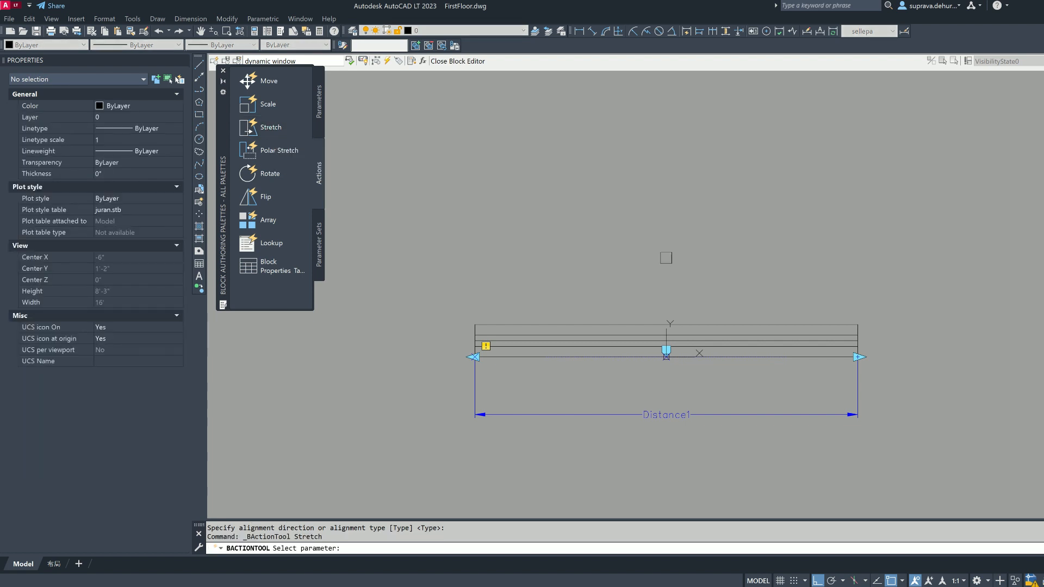
pyautogui.moveTo(817, 385); pyautogui.dragTo(788, 331, button='middle')
pyautogui.scroll(-3, 787, 333)
pyautogui.scroll(3, 788, 345)
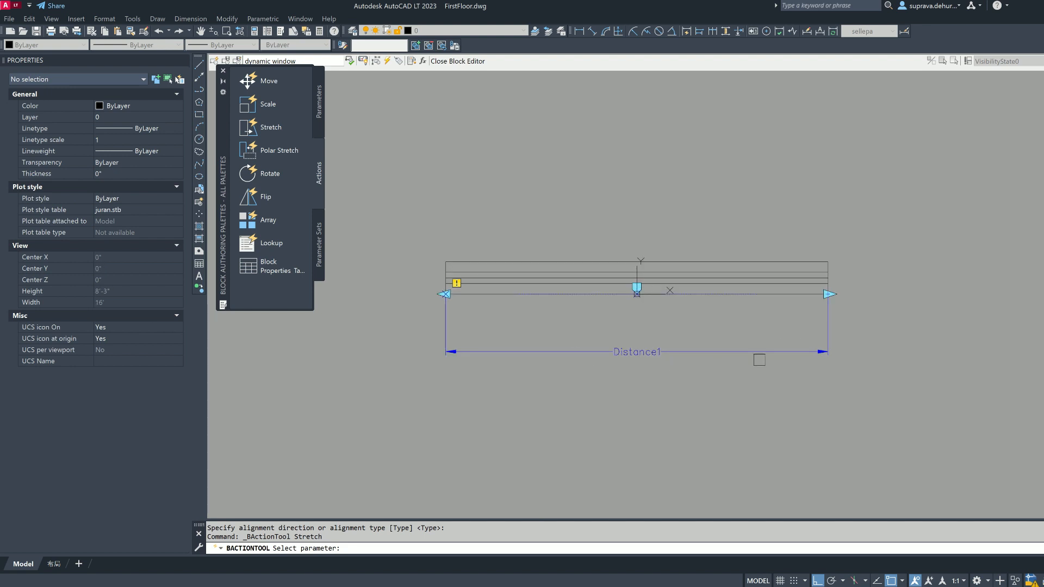
pyautogui.click(779, 352)
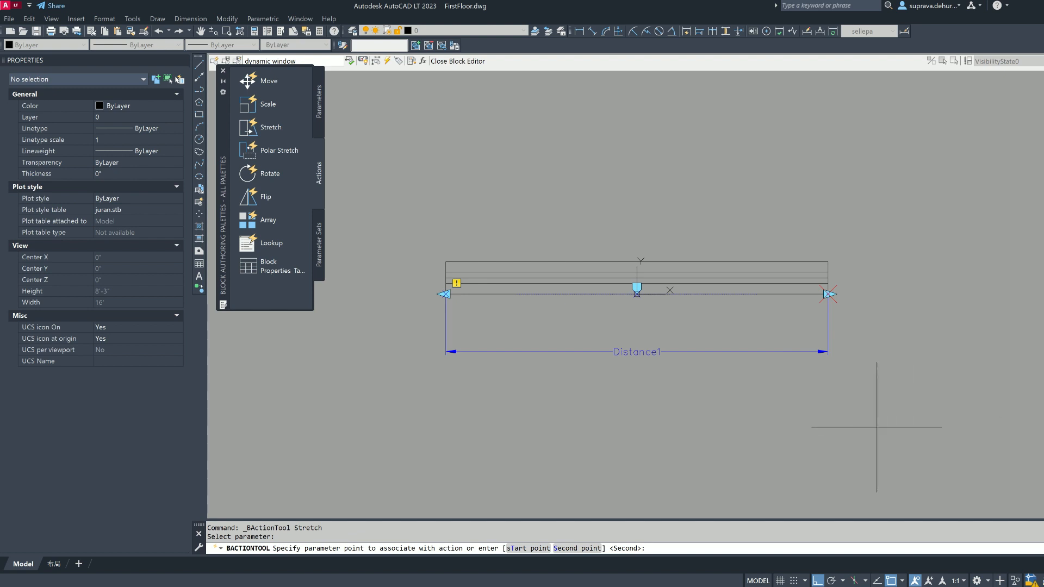
pyautogui.press('Return')
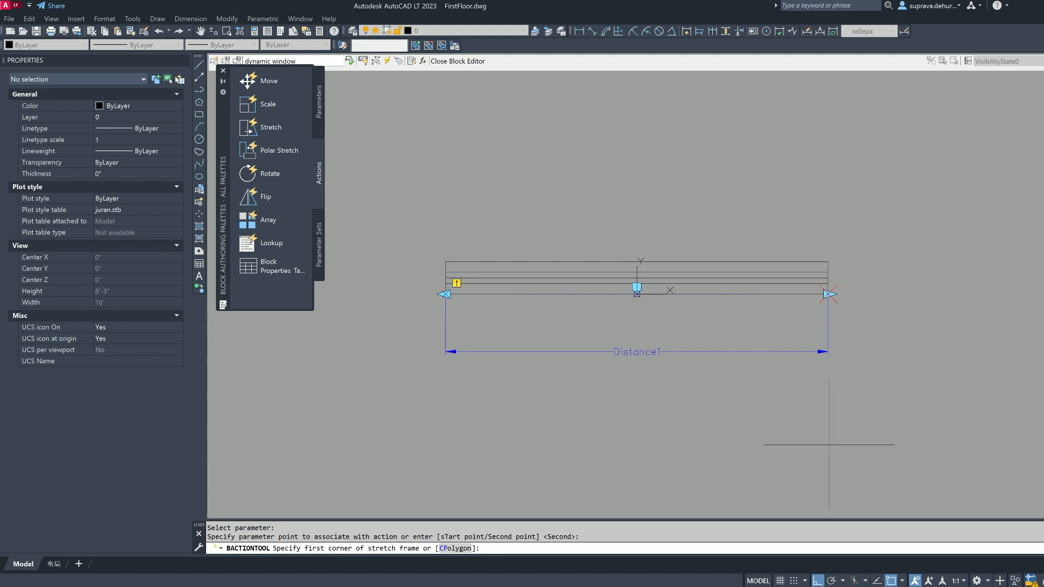
pyautogui.click(902, 451)
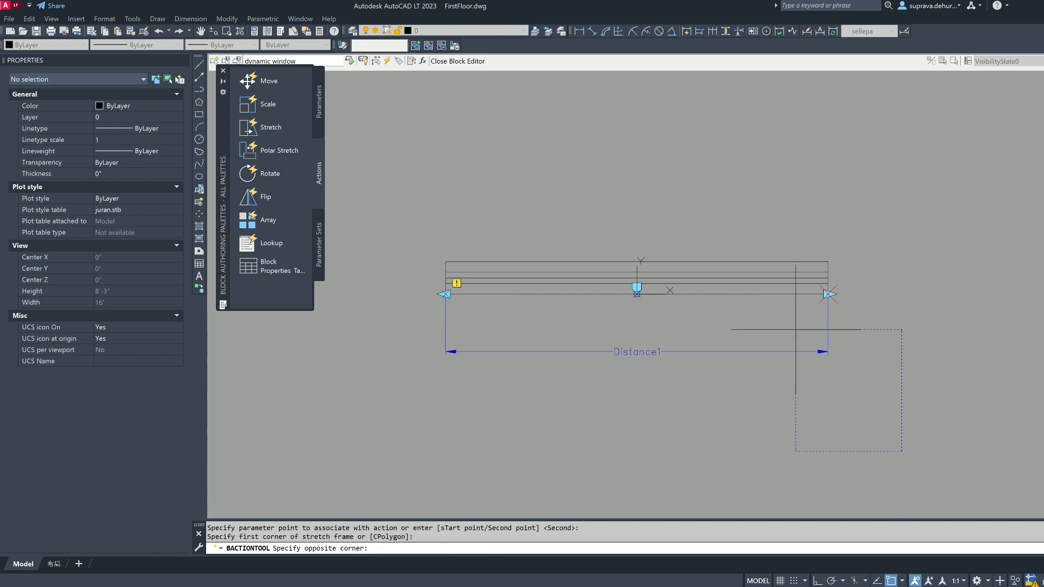
pyautogui.click(602, 201)
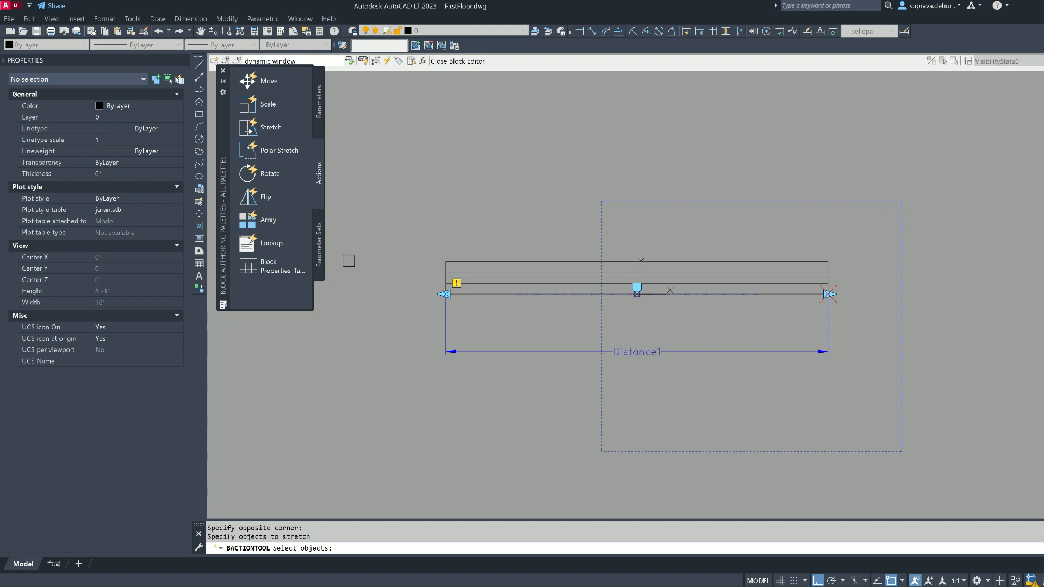
pyautogui.click(429, 240)
pyautogui.click(857, 298)
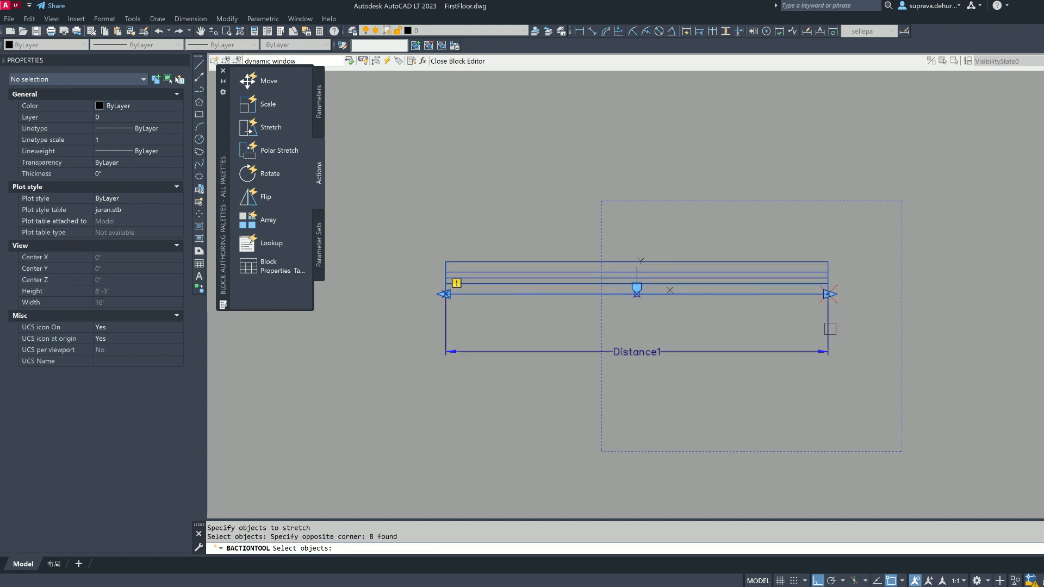
pyautogui.press('Return')
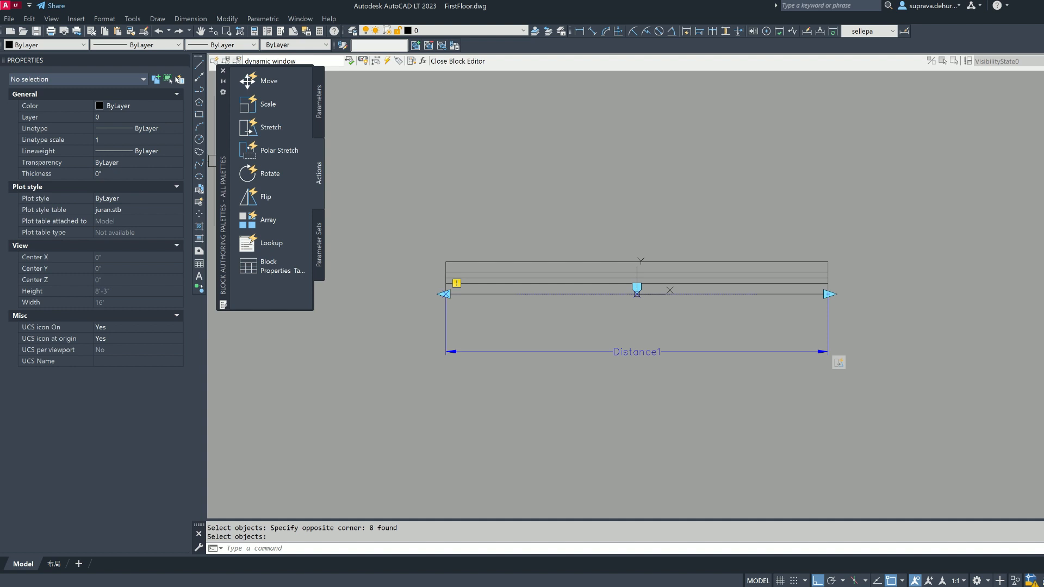
# Add a second stretch action to the linear parameter's right end point, framing the window's left part and selecting all window objects.
pyautogui.click(276, 132)
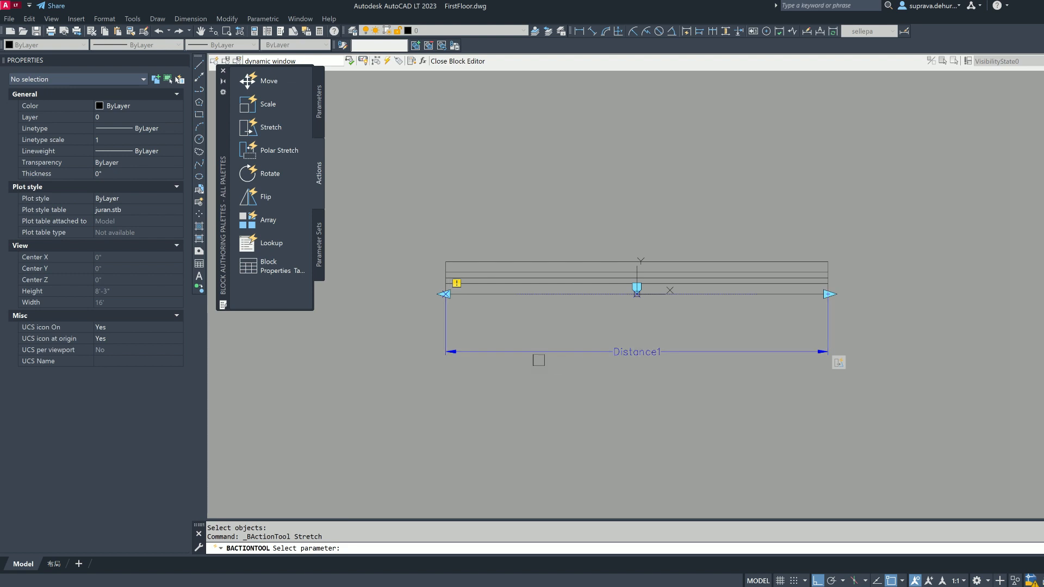
pyautogui.click(541, 352)
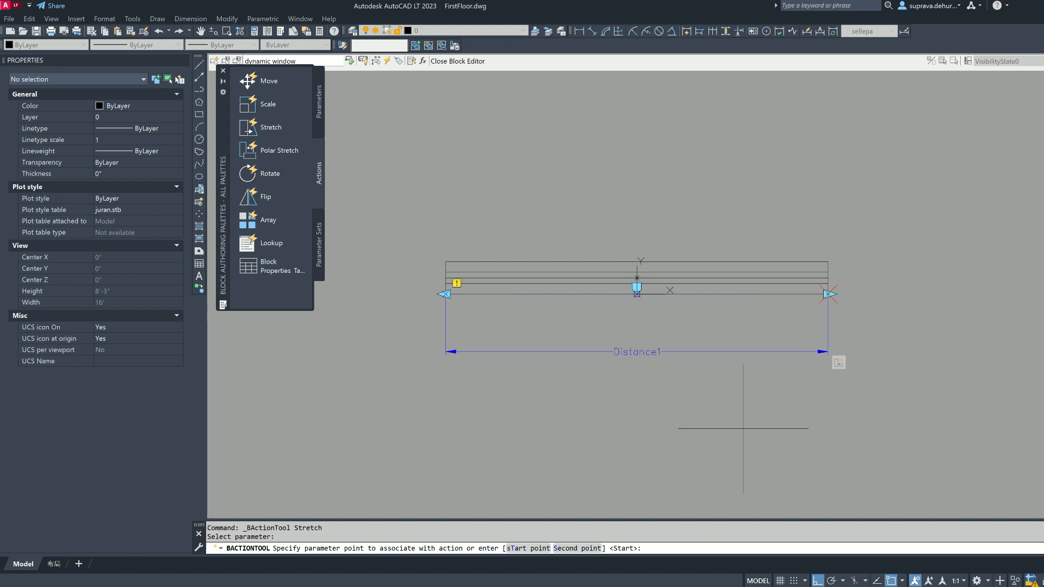
pyautogui.press('Return')
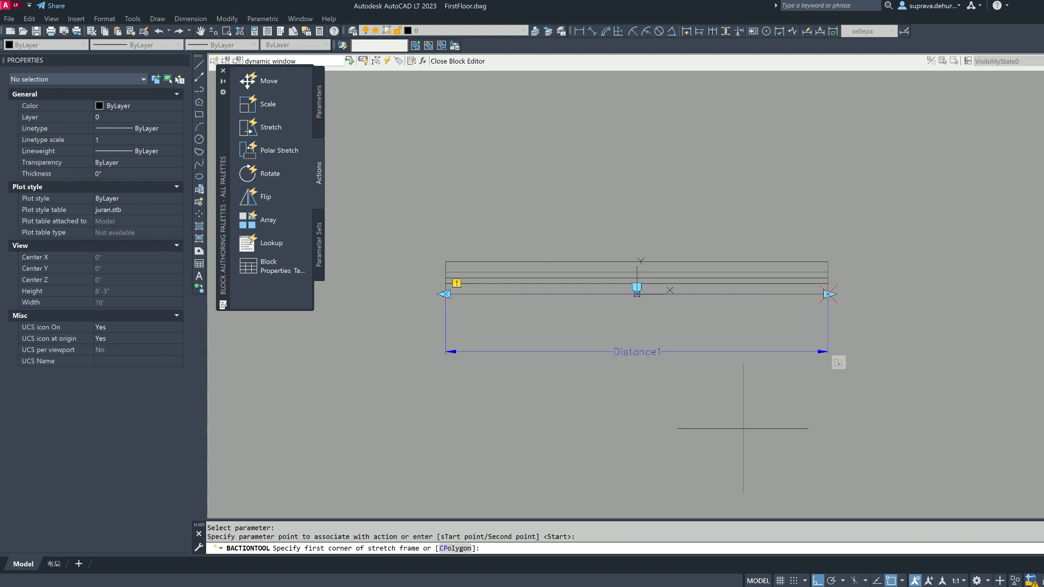
pyautogui.click(723, 192)
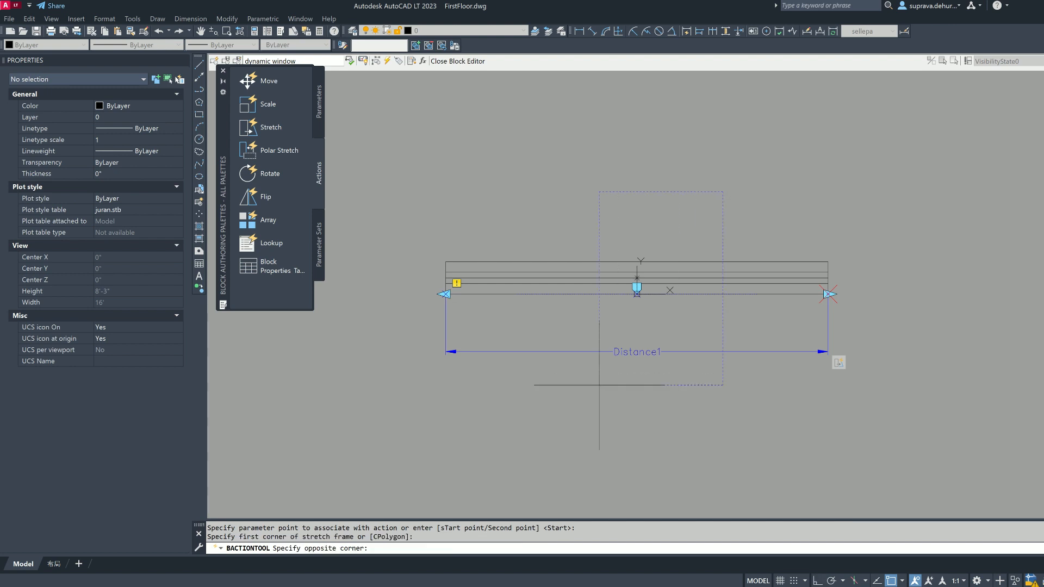
pyautogui.click(359, 435)
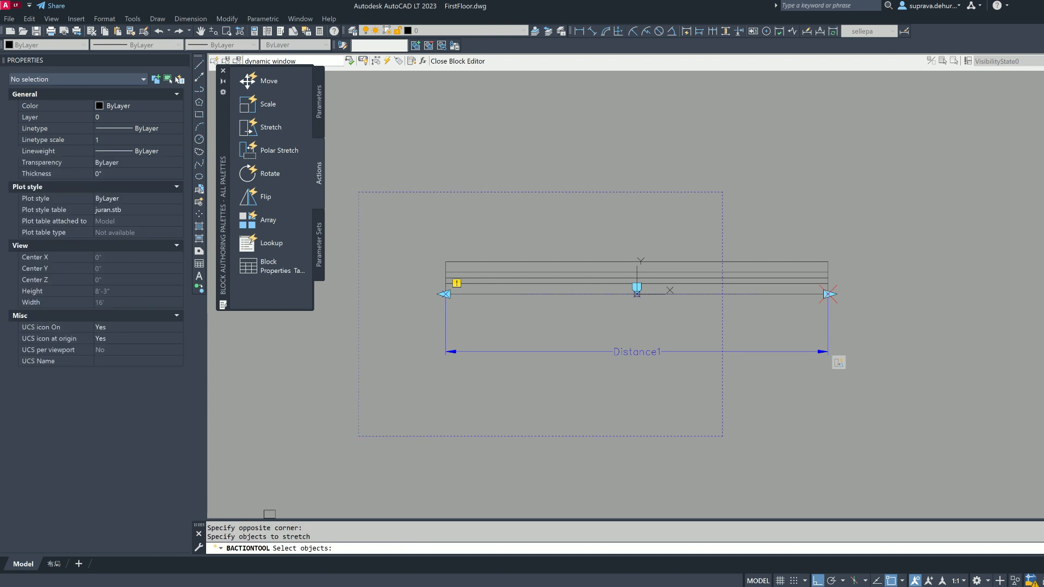
pyautogui.click(411, 242)
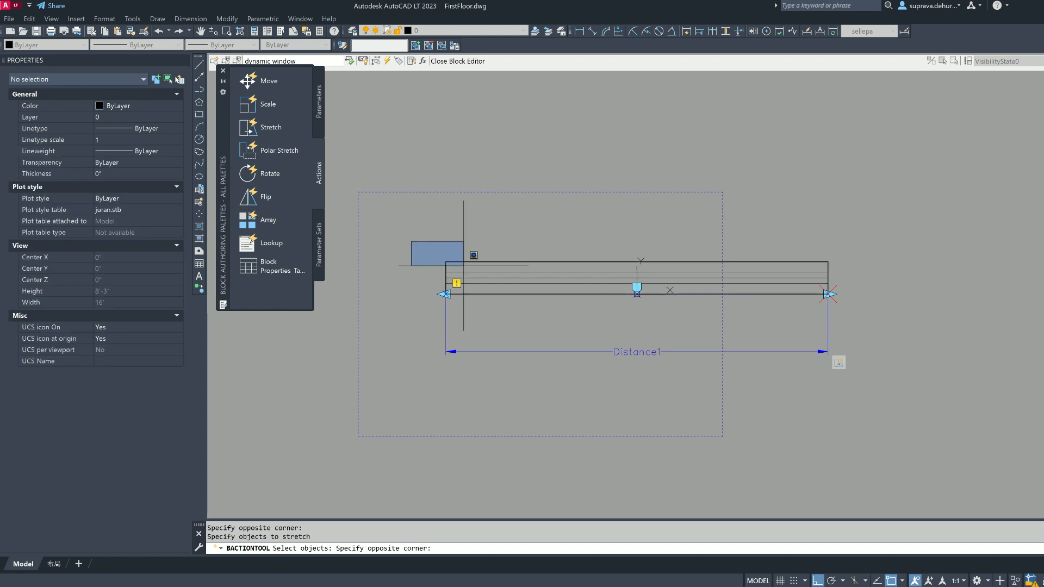
pyautogui.click(905, 302)
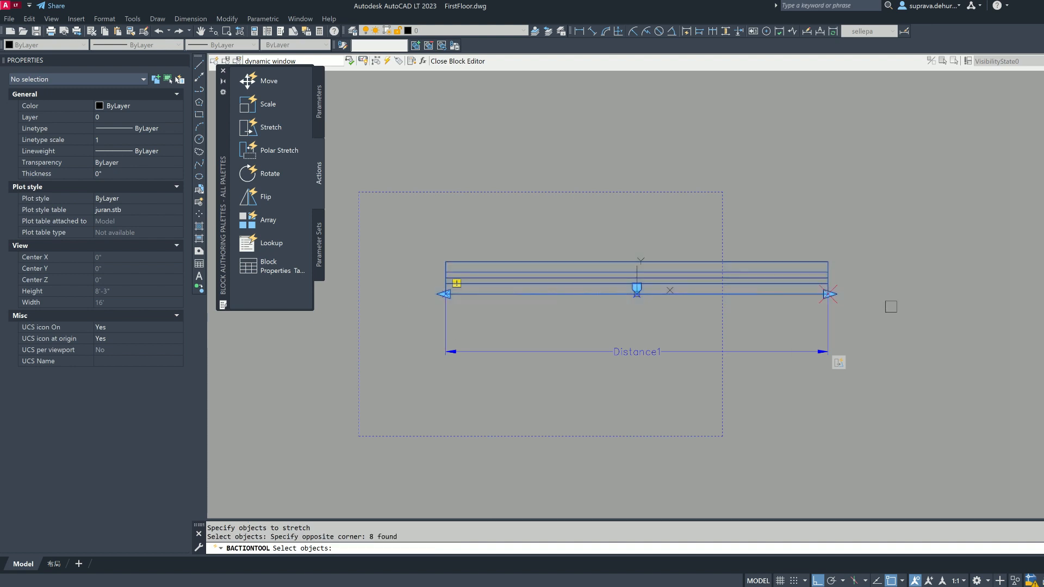
pyautogui.press('Return')
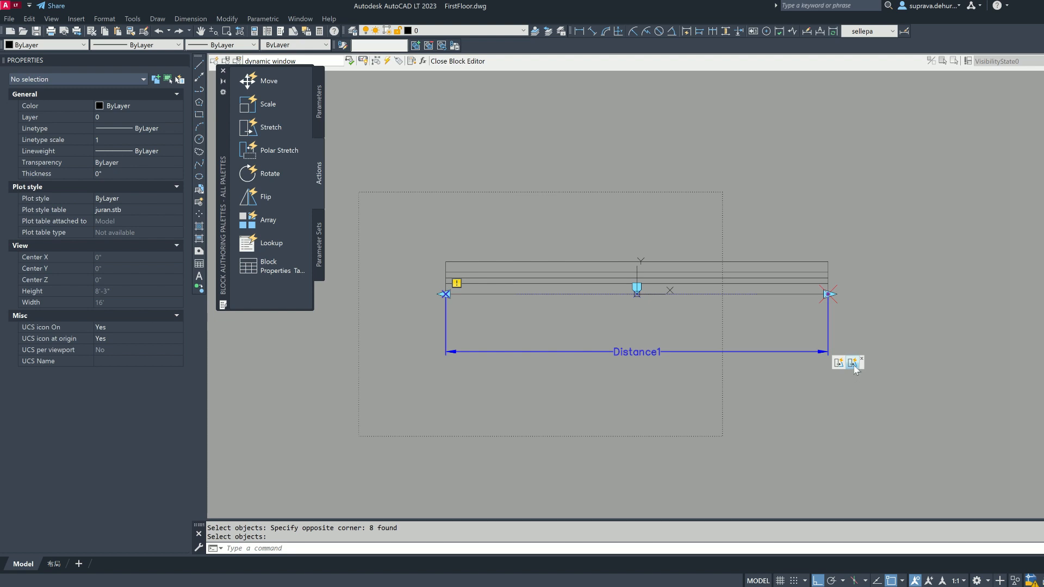
# Set the second stretch action's angle offset to 180 and close the block editor, saving the changes to dynamic window.
pyautogui.click(853, 363)
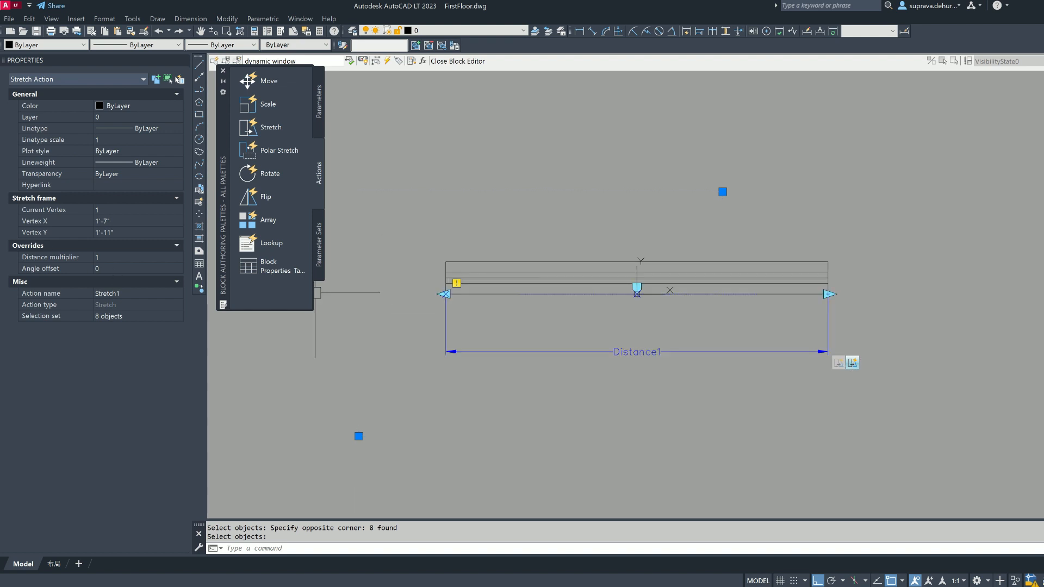
pyautogui.click(112, 269)
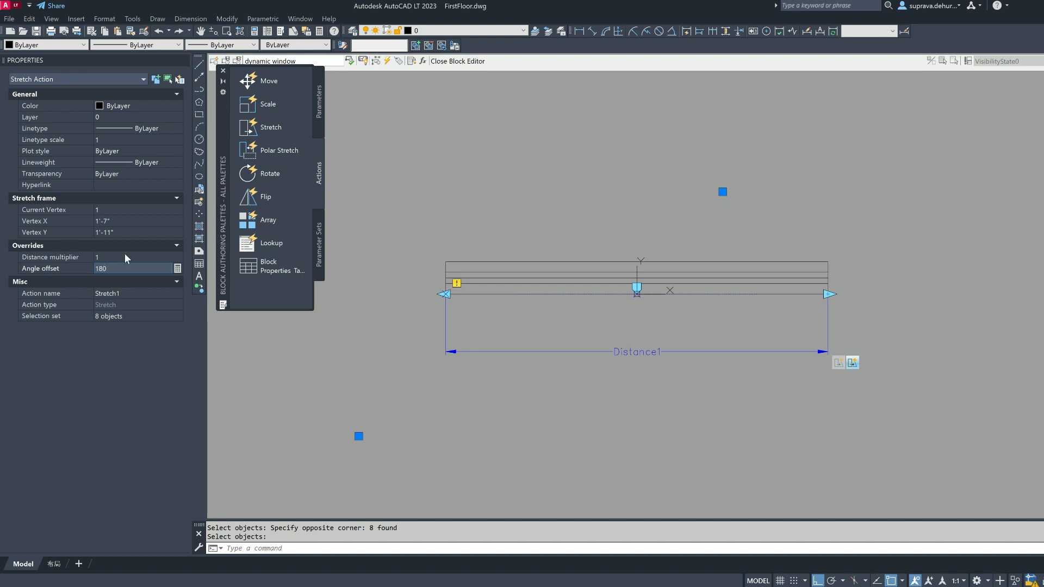
pyautogui.press('Return')
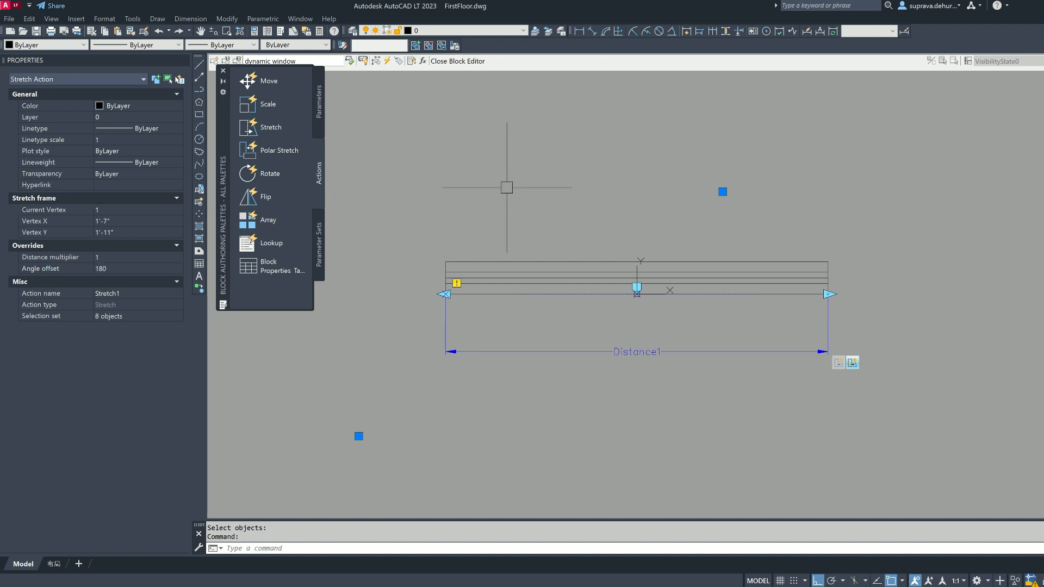
pyautogui.click(469, 61)
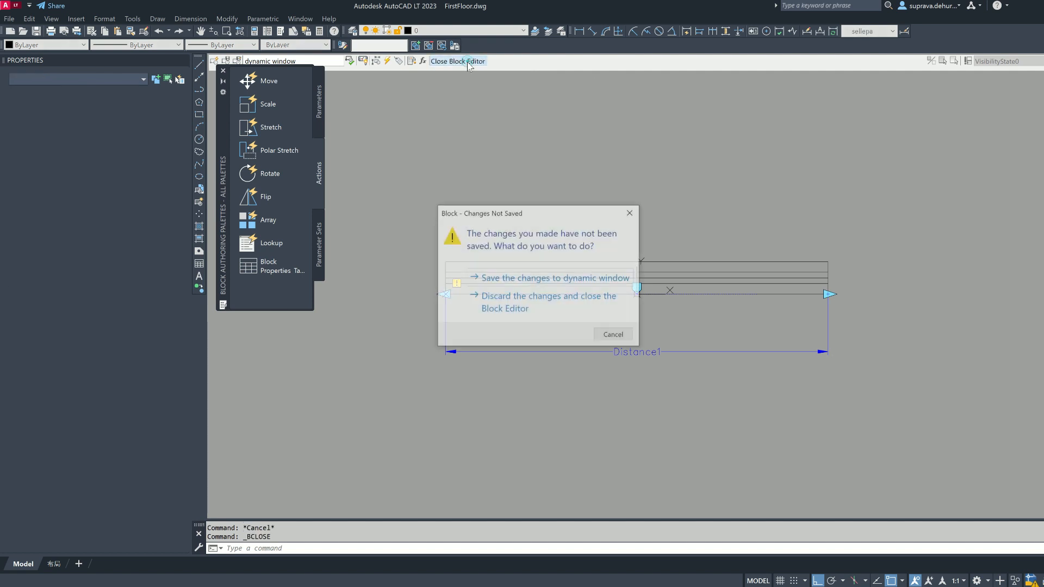
pyautogui.click(574, 285)
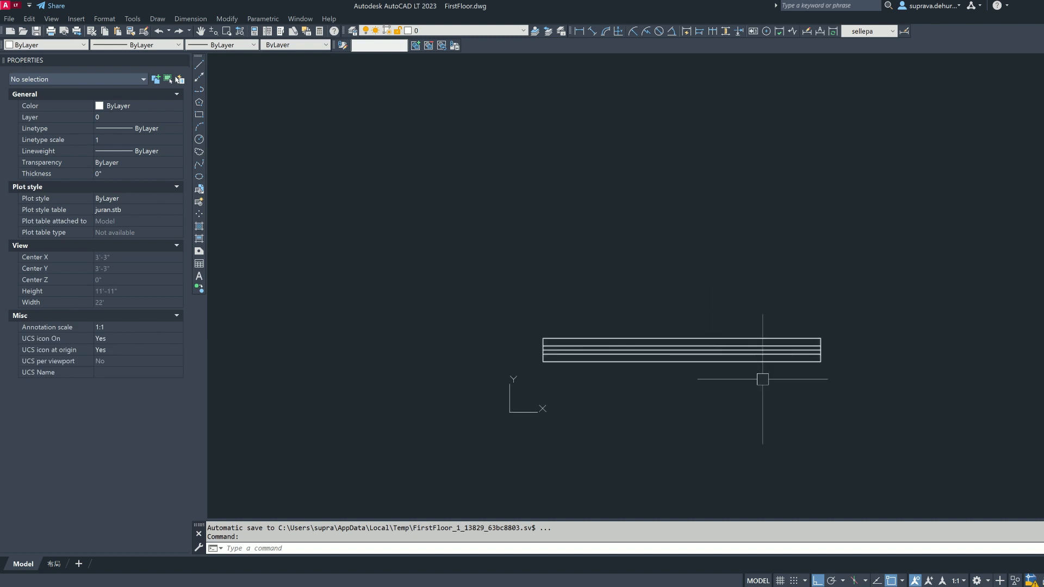
# Stretch the dynamic window block from its right end in stages to 9'-1", 10'-10" and 12'-5".
pyautogui.click(752, 361)
pyautogui.click(819, 361)
pyautogui.click(899, 361)
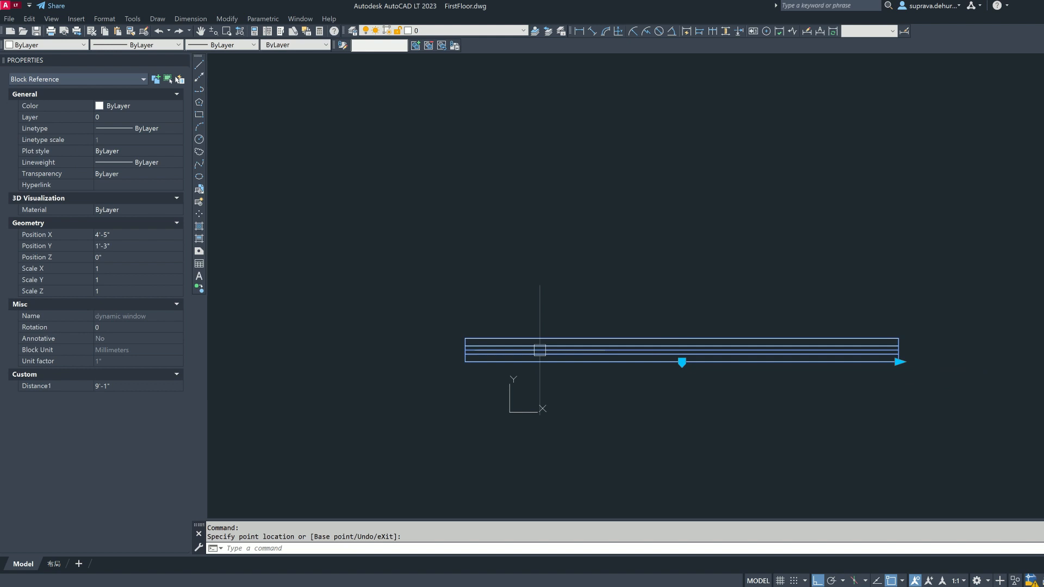
pyautogui.click(899, 361)
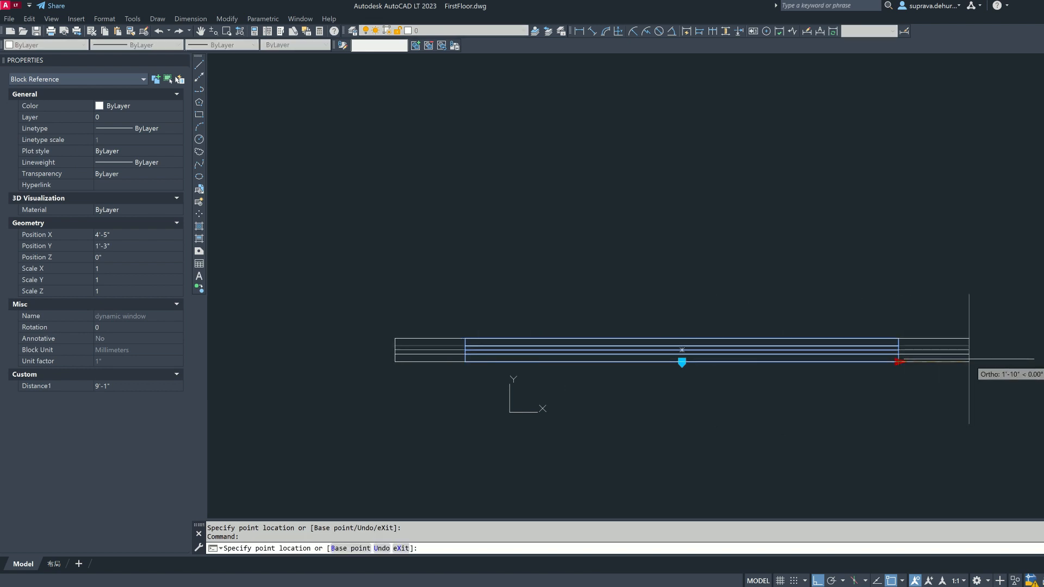
pyautogui.click(970, 362)
pyautogui.click(969, 362)
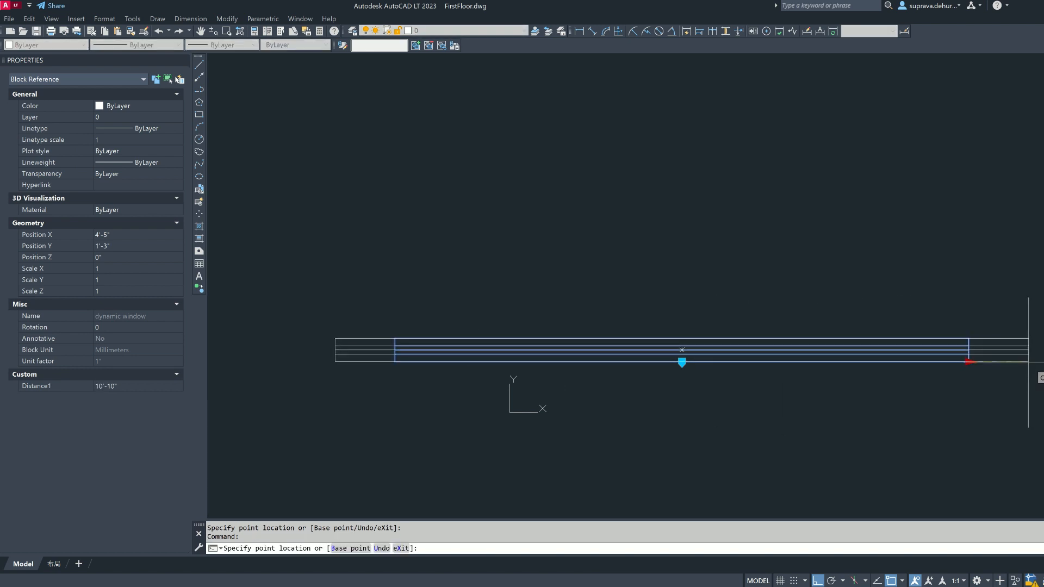
pyautogui.click(1028, 361)
pyautogui.click(1028, 362)
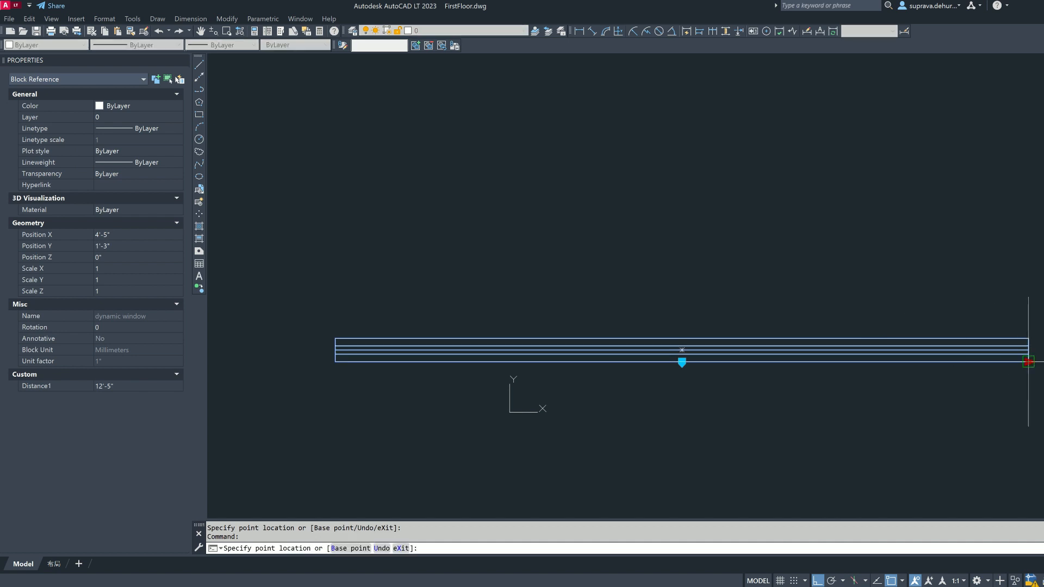
# Shorten the window block from its right end in stages to 8'-7", 6'-9" and an even narrower width.
pyautogui.click(877, 362)
pyautogui.click(877, 362)
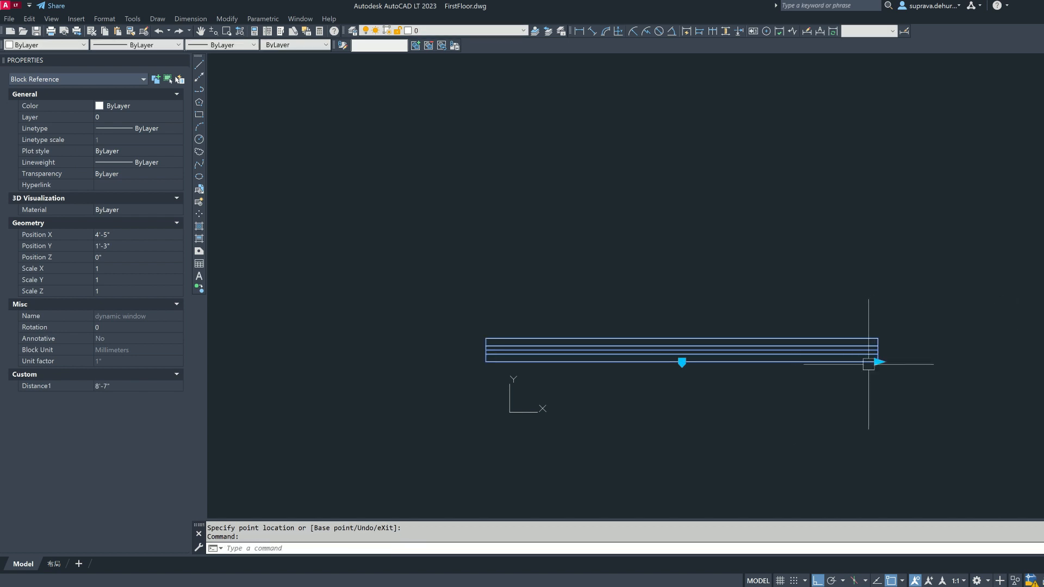
pyautogui.click(809, 362)
pyautogui.click(807, 362)
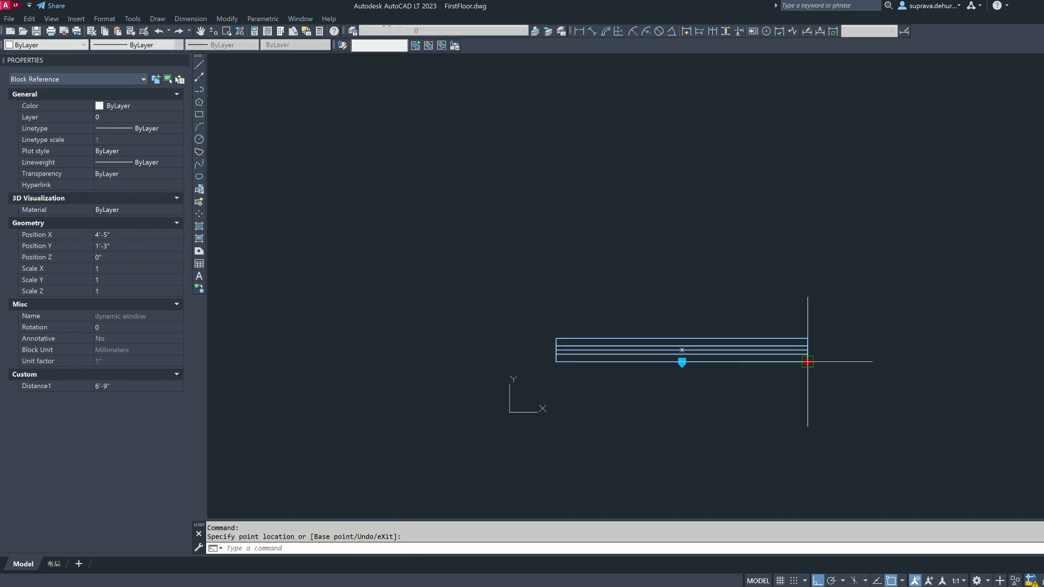
pyautogui.click(747, 362)
pyautogui.click(747, 361)
# Lengthen the window block again from its right end to 10'.
pyautogui.click(876, 362)
pyautogui.click(876, 362)
pyautogui.click(935, 366)
pyautogui.click(935, 362)
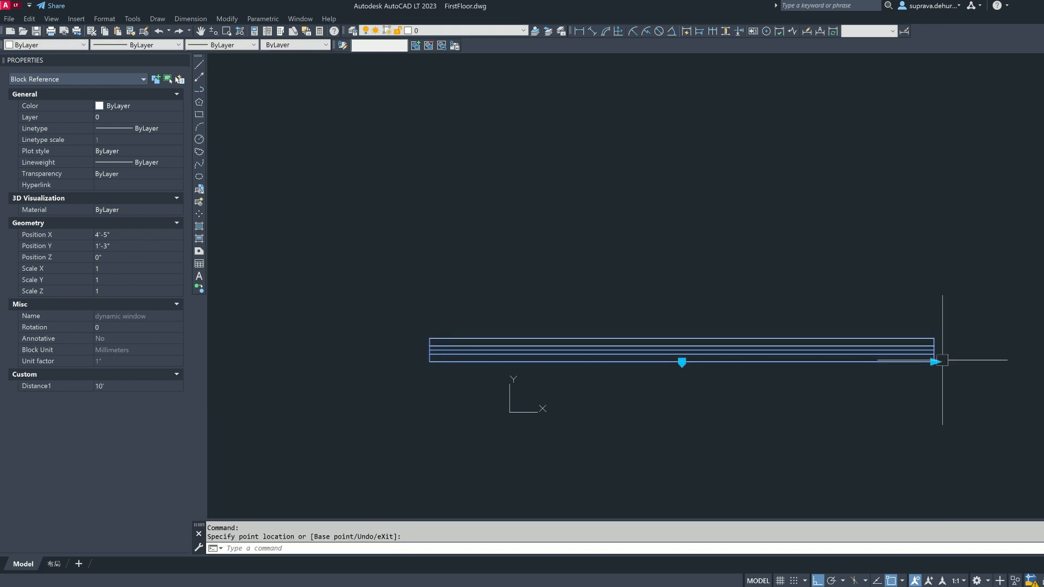
# Shorten the window block from its right end to 5'-1" and clear the selection.
pyautogui.click(797, 363)
pyautogui.click(795, 361)
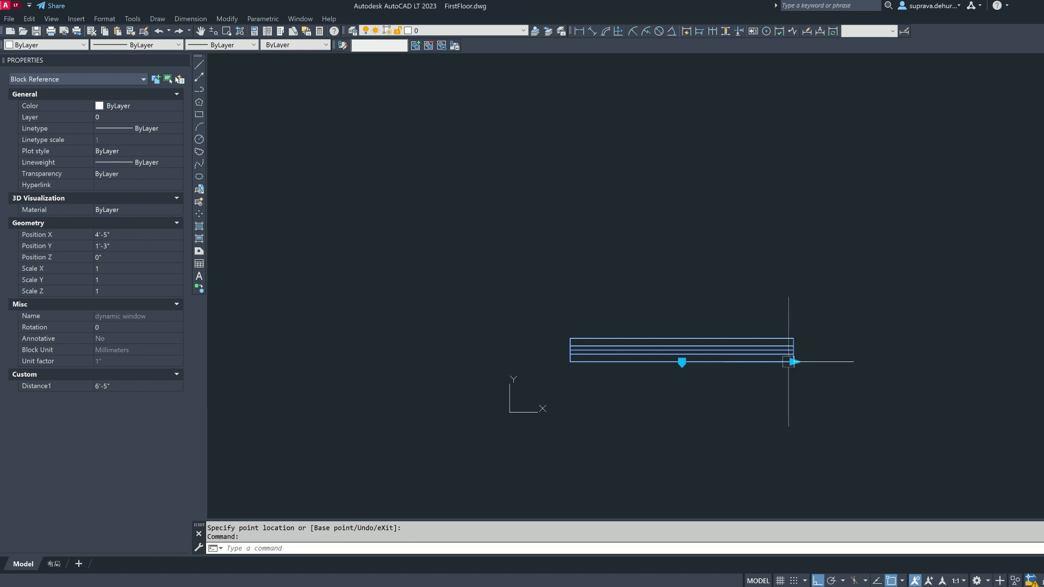
pyautogui.scroll(6, 712, 359)
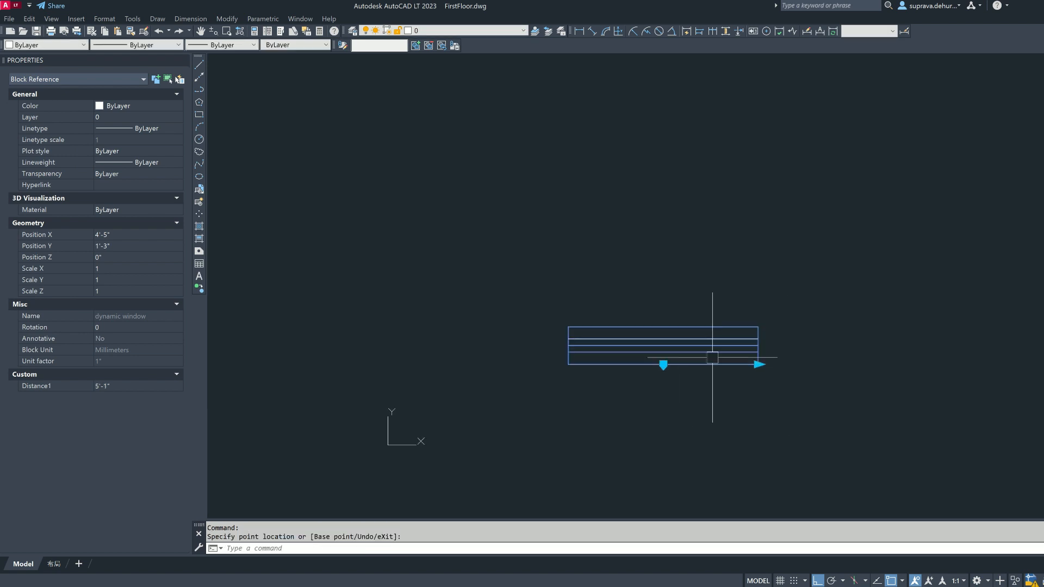
pyautogui.scroll(-2, 843, 353)
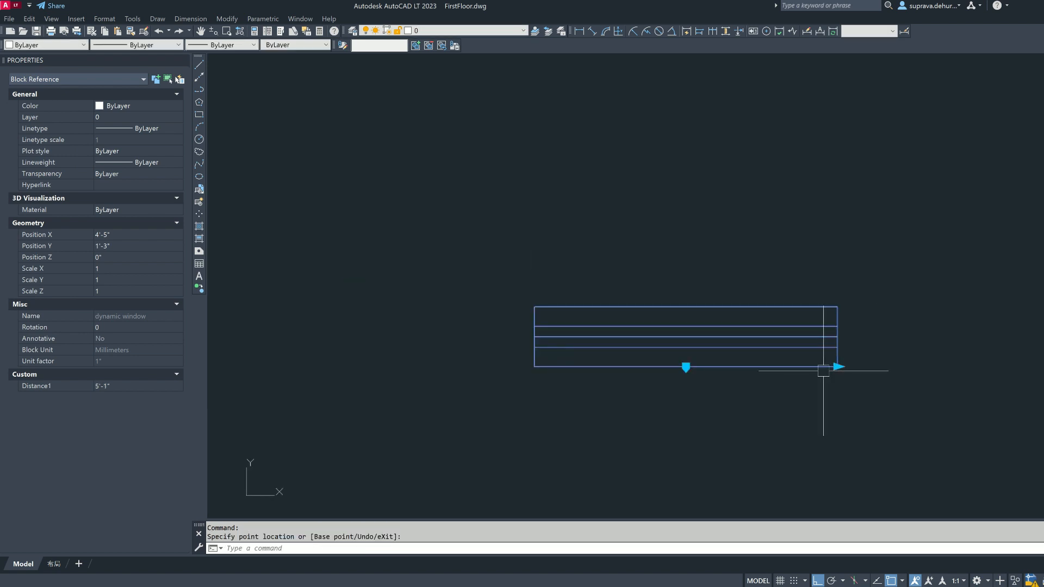
pyautogui.scroll(-4, 821, 353)
pyautogui.press('Escape')
pyautogui.press('Escape')
pyautogui.scroll(-2, 730, 333)
pyautogui.scroll(4, 798, 357)
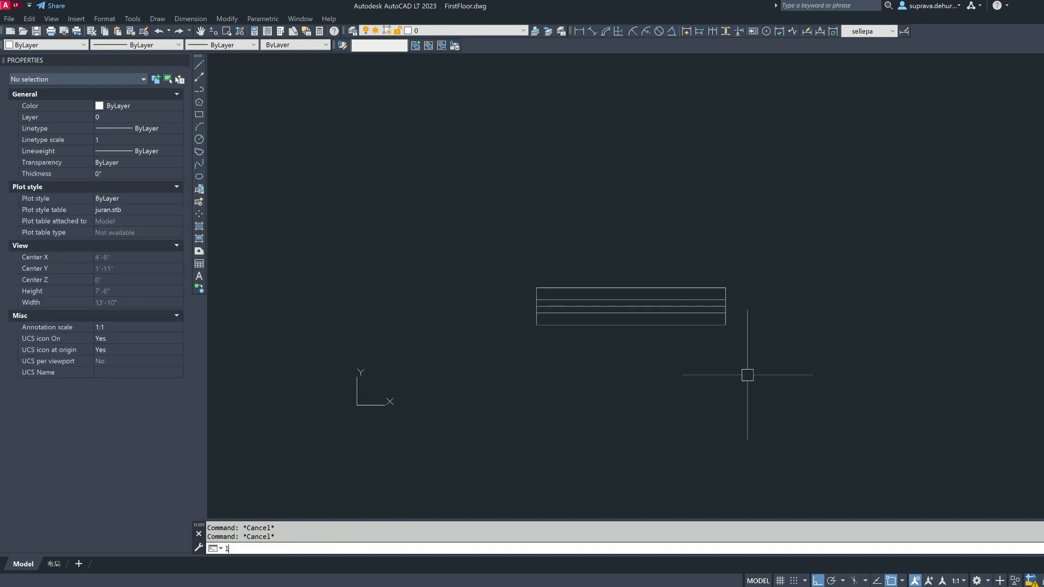
# Draw a sloping line with ortho off, running from left of the window down to a point below it.
pyautogui.write('l')
pyautogui.press('Return')
pyautogui.click(395, 289)
pyautogui.press('F8')
pyautogui.click(634, 500)
pyautogui.press('Escape')
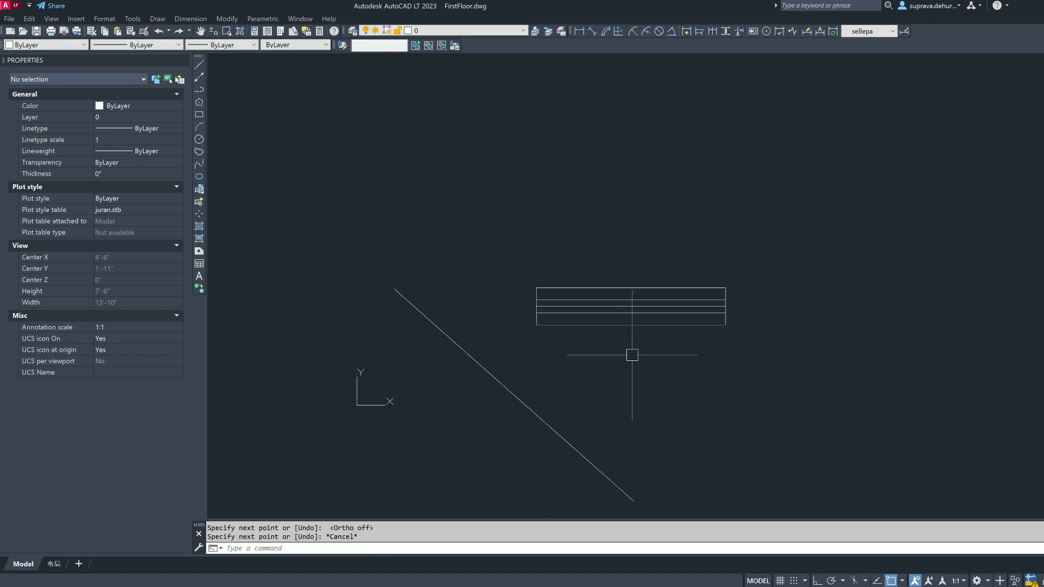
# Move the window block by its alignment grip onto the sloping line near its middle, seating it on the line's upper side.
pyautogui.click(630, 325)
pyautogui.click(631, 325)
pyautogui.click(509, 390)
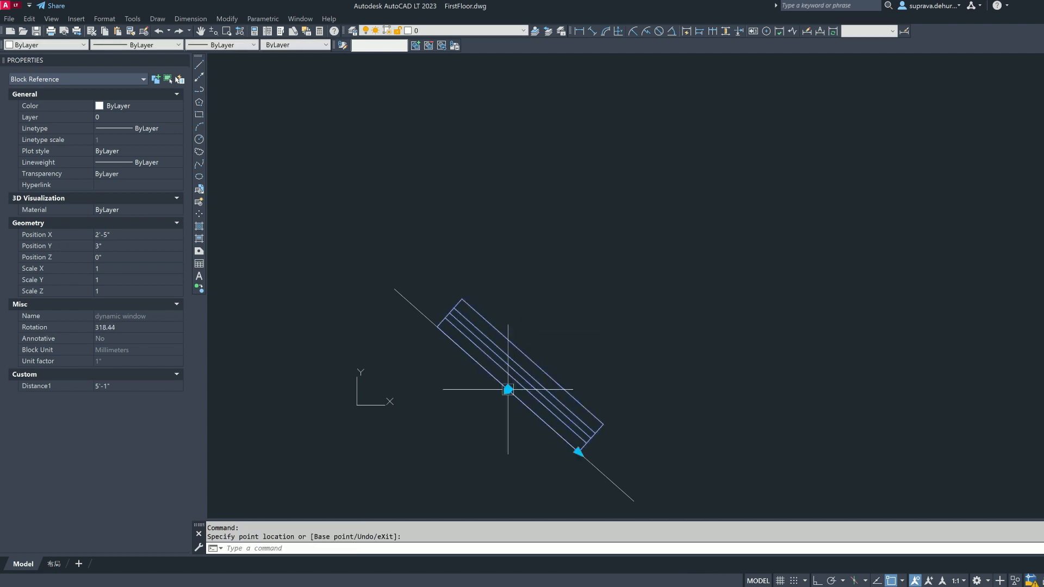
pyautogui.press('Escape')
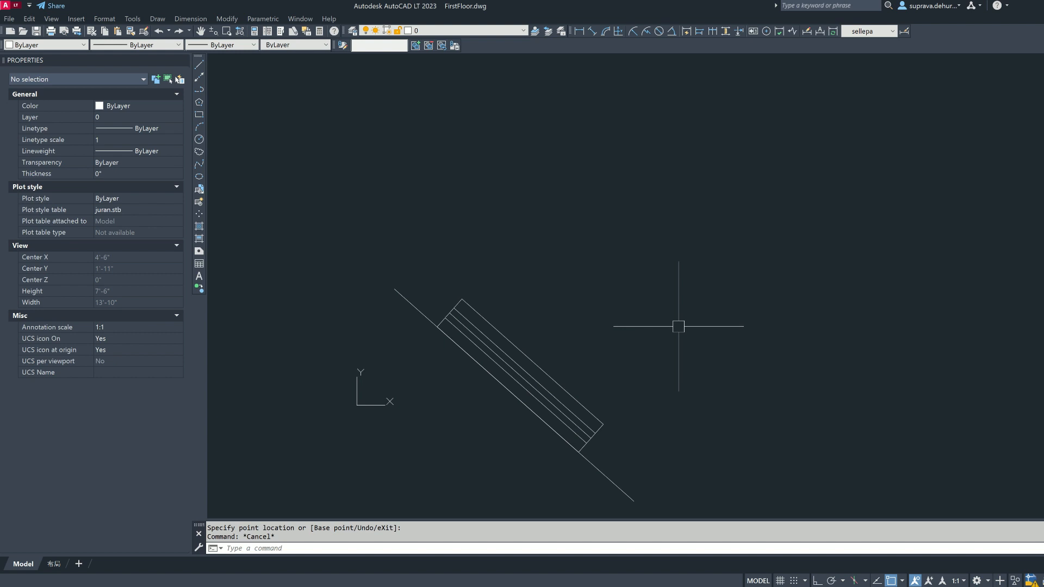
pyautogui.press('Escape')
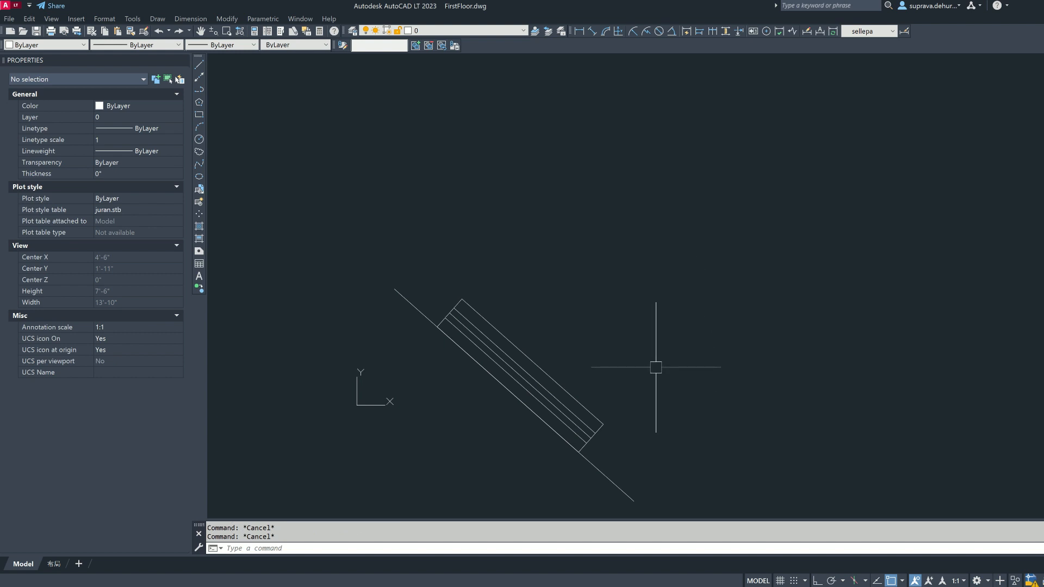
# Draw a second line to the right of the window, sloping the opposite way to the first one.
pyautogui.write('l')
pyautogui.press('Return')
pyautogui.press('Escape')
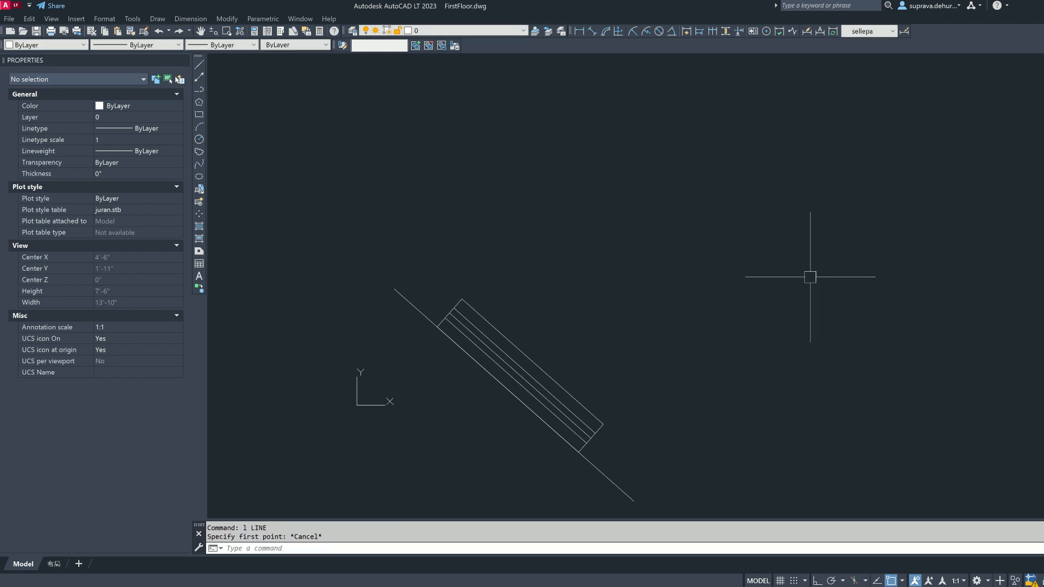
pyautogui.press('Return')
pyautogui.click(862, 266)
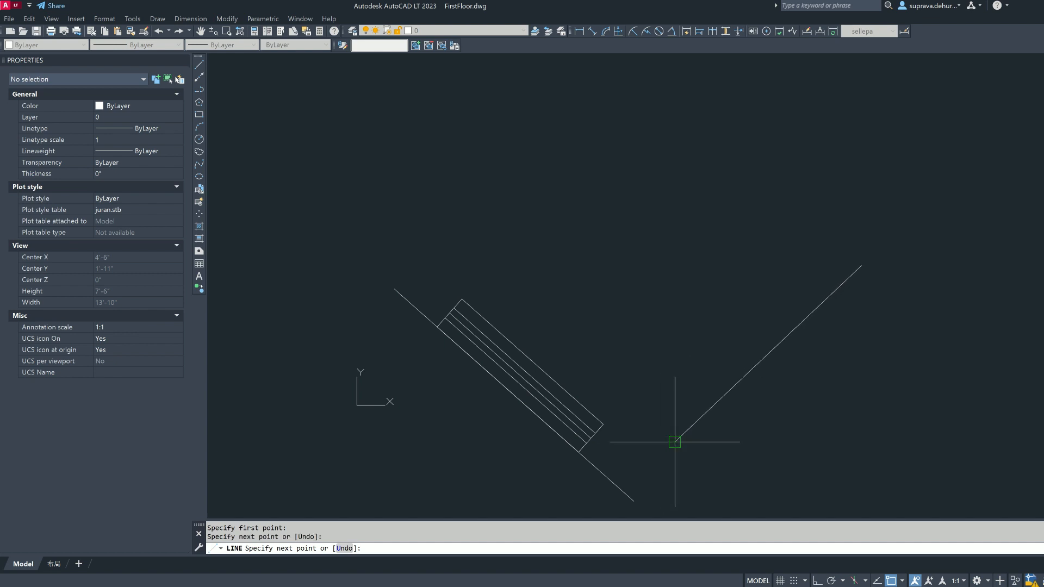
pyautogui.click(674, 442)
pyautogui.press('Escape')
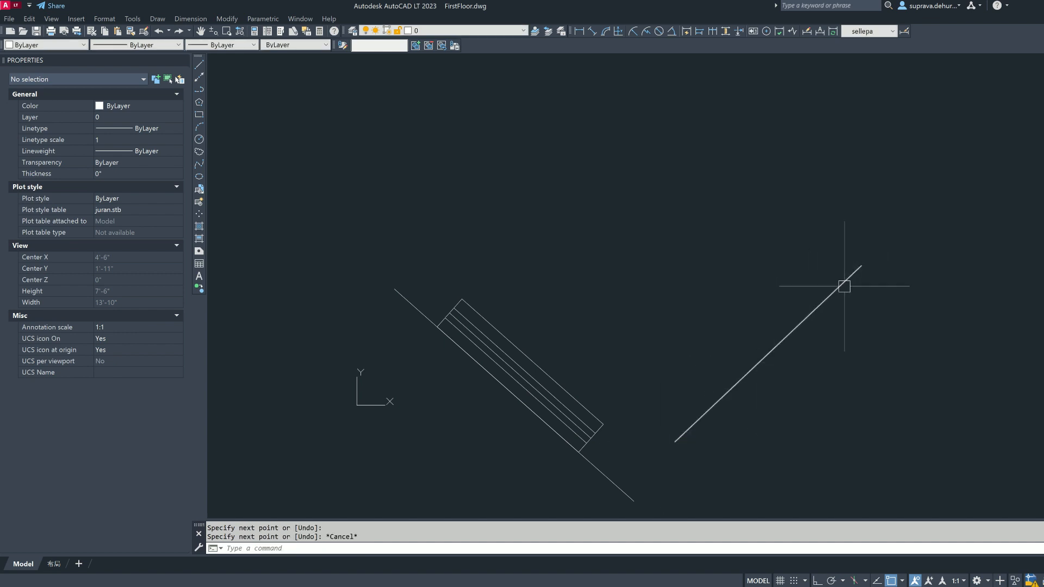
# Align the window block to the midpoint of the second line, on its upper side, and stretch it to 5'-5".
pyautogui.click(542, 365)
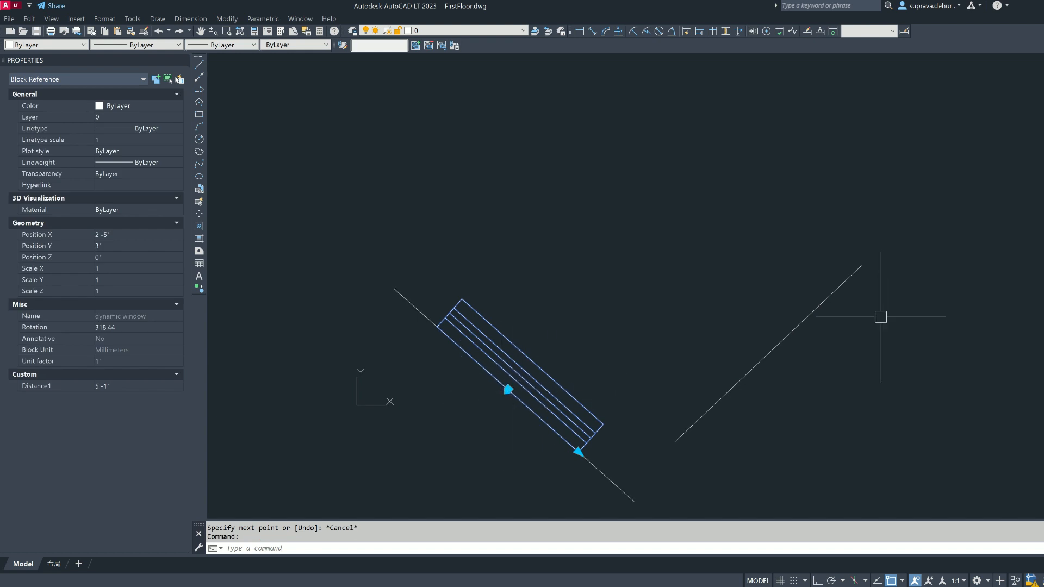
pyautogui.click(508, 389)
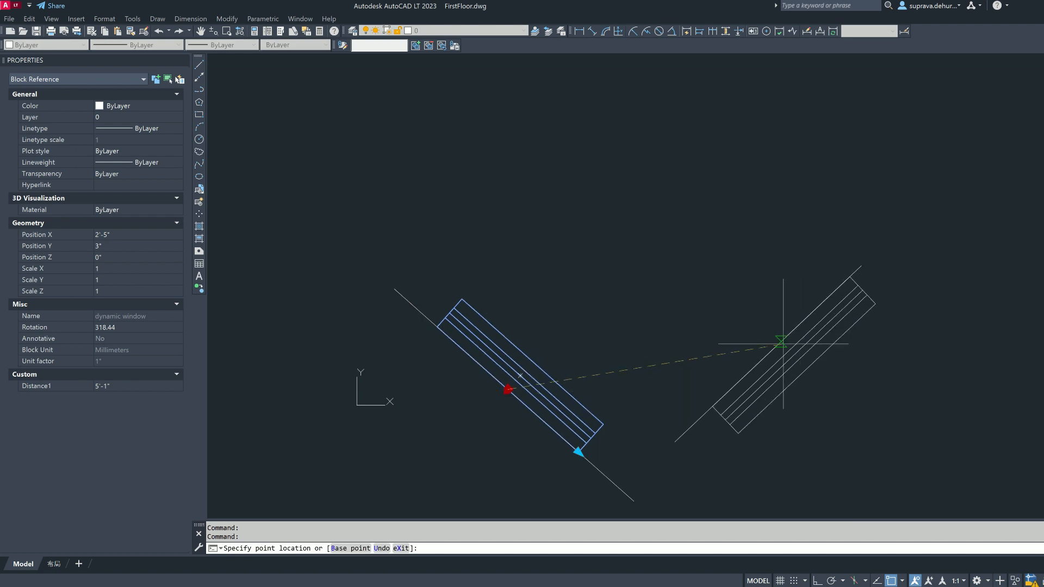
pyautogui.click(768, 354)
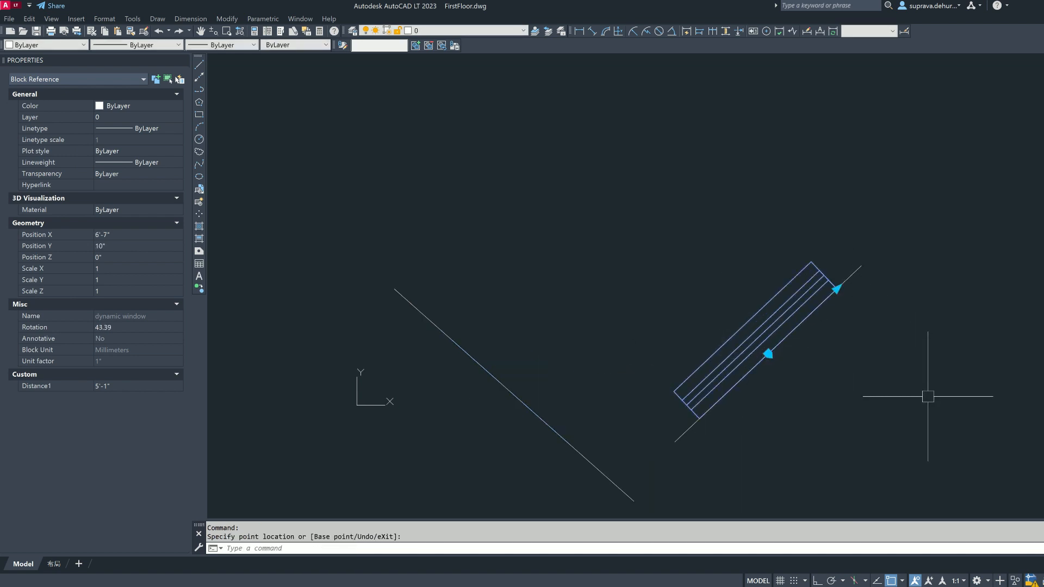
pyautogui.click(837, 288)
pyautogui.click(853, 274)
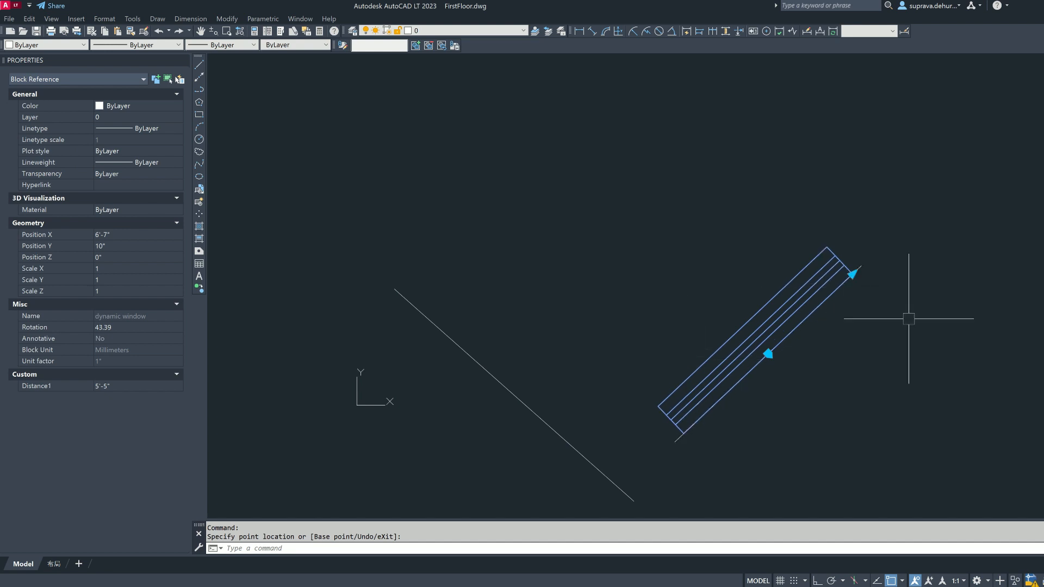